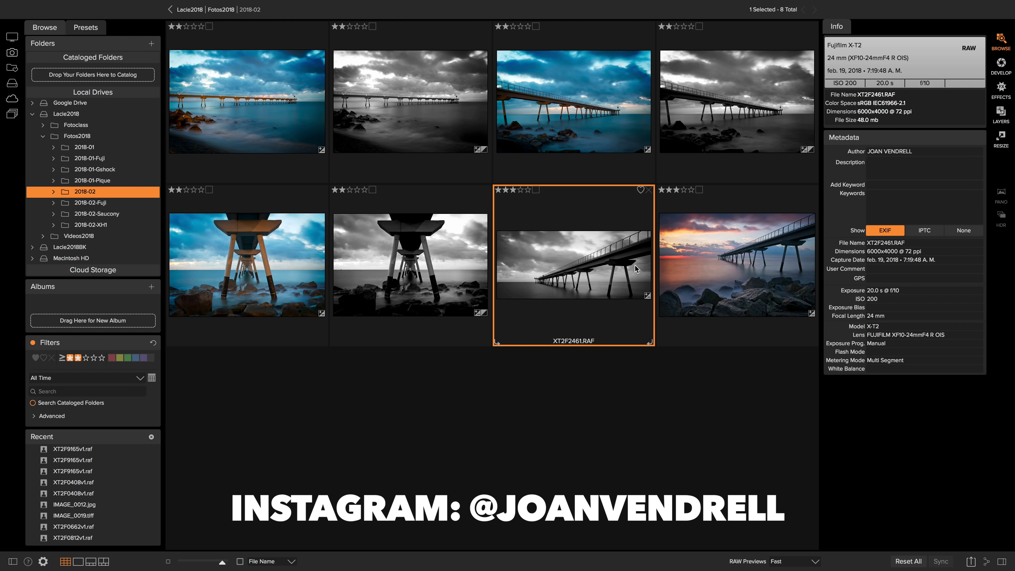
# - Create a version of the black-and-white pier photo XT2F2461.RAF and reset all settings on the new version
pyautogui.rightClick(579, 268)
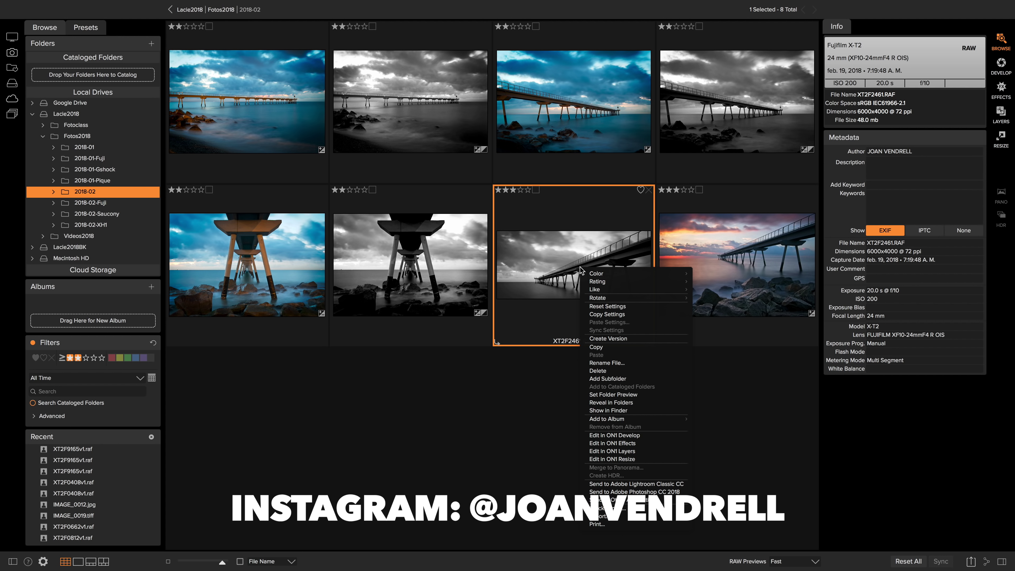
pyautogui.moveTo(577, 280)
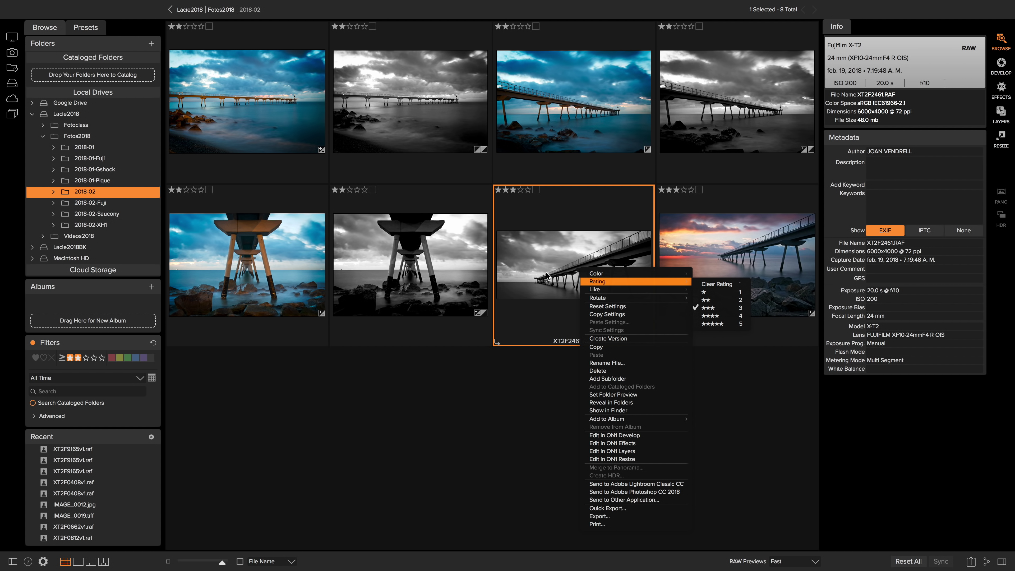
pyautogui.click(618, 338)
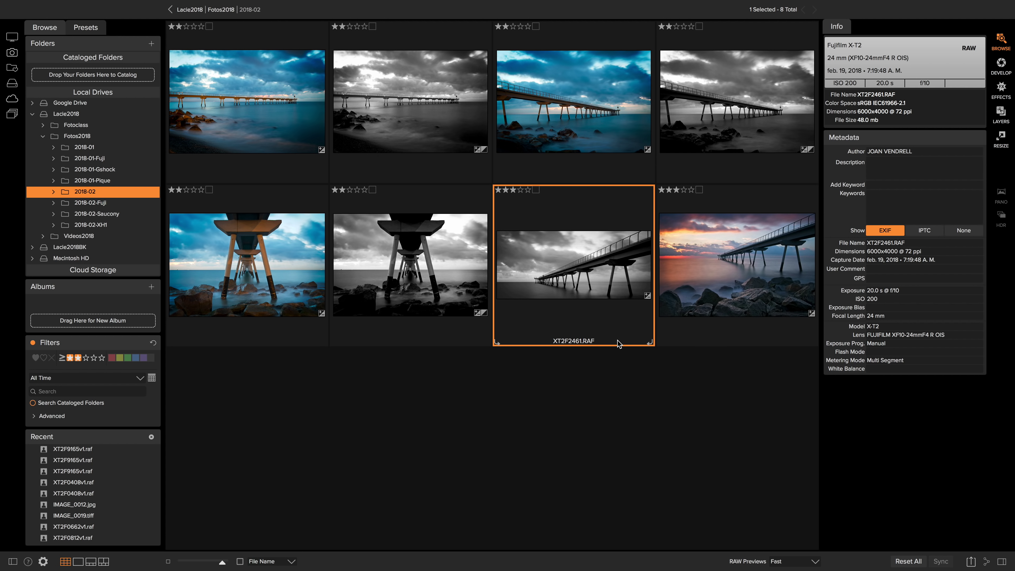
pyautogui.click(739, 288)
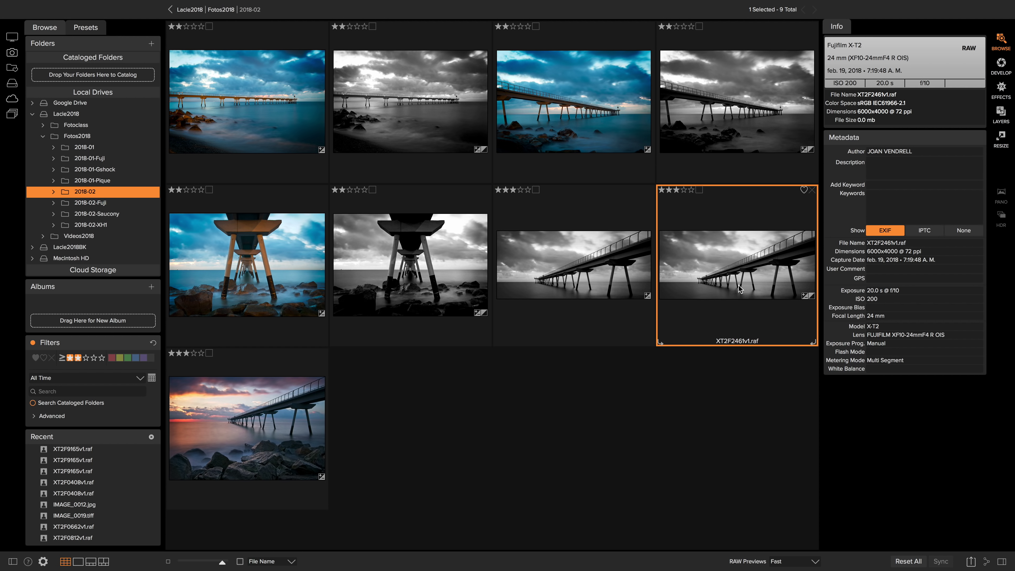
pyautogui.click(902, 561)
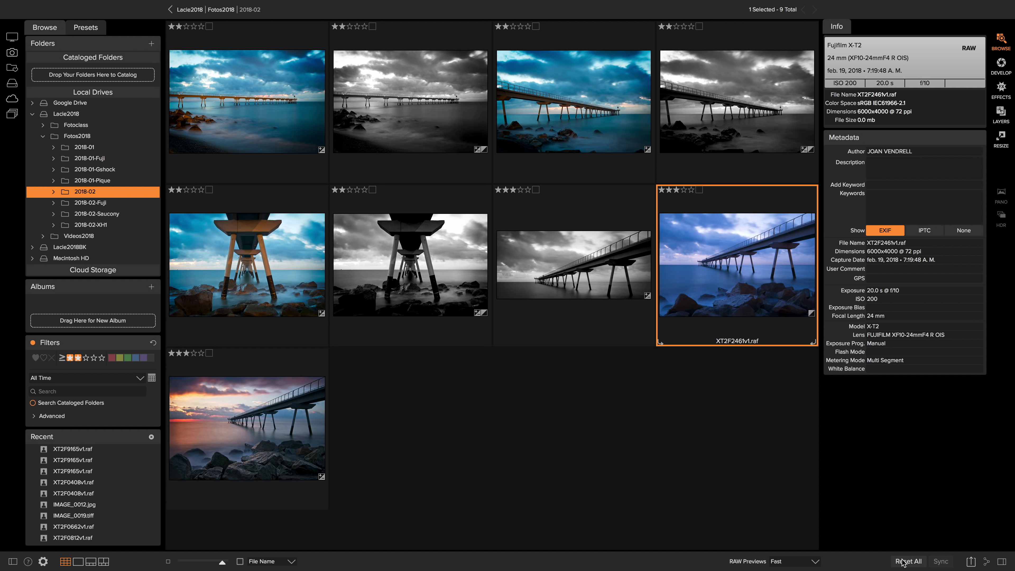
# - Open XT2F2461v1.raf in Develop and crop away the rocks to 6000 × about 2650 px
pyautogui.doubleClick(733, 275)
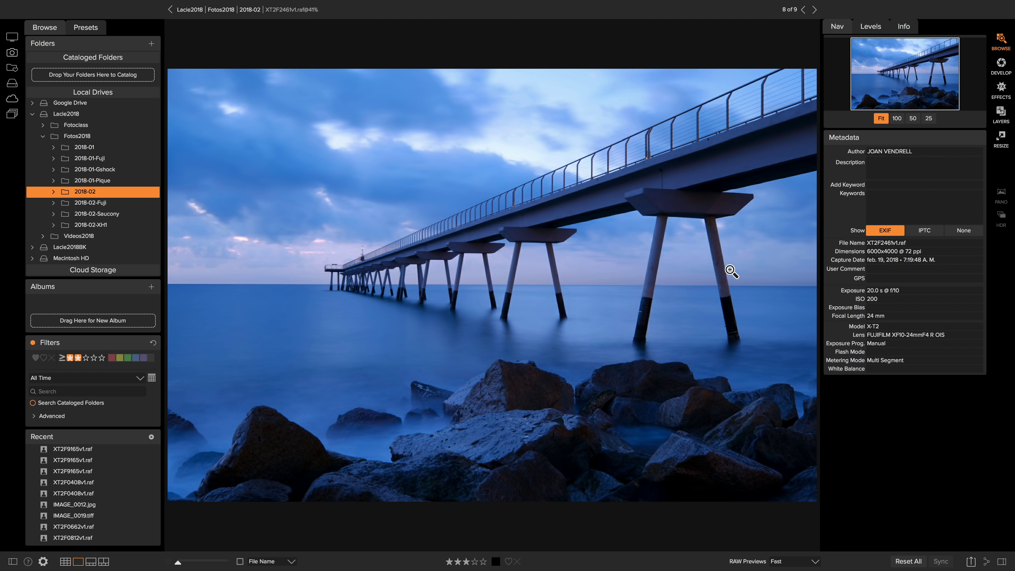
pyautogui.click(1001, 69)
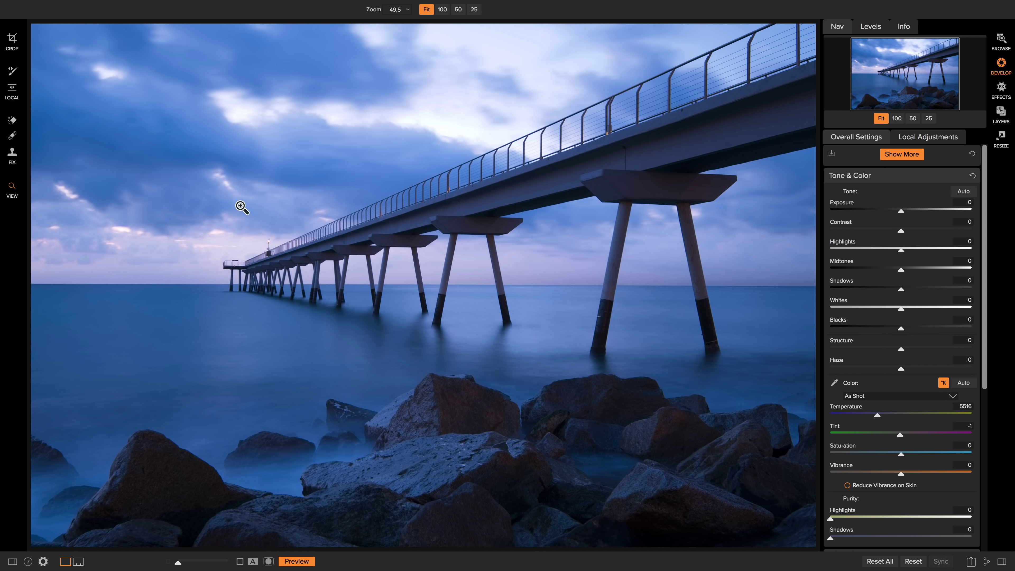
pyautogui.click(12, 43)
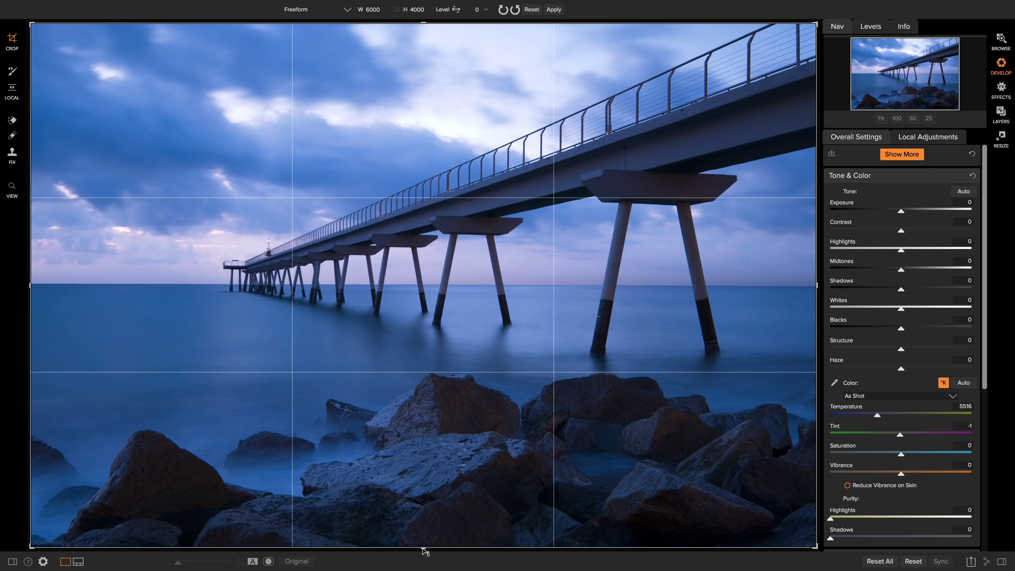
pyautogui.moveTo(424, 551); pyautogui.dragTo(418, 463)
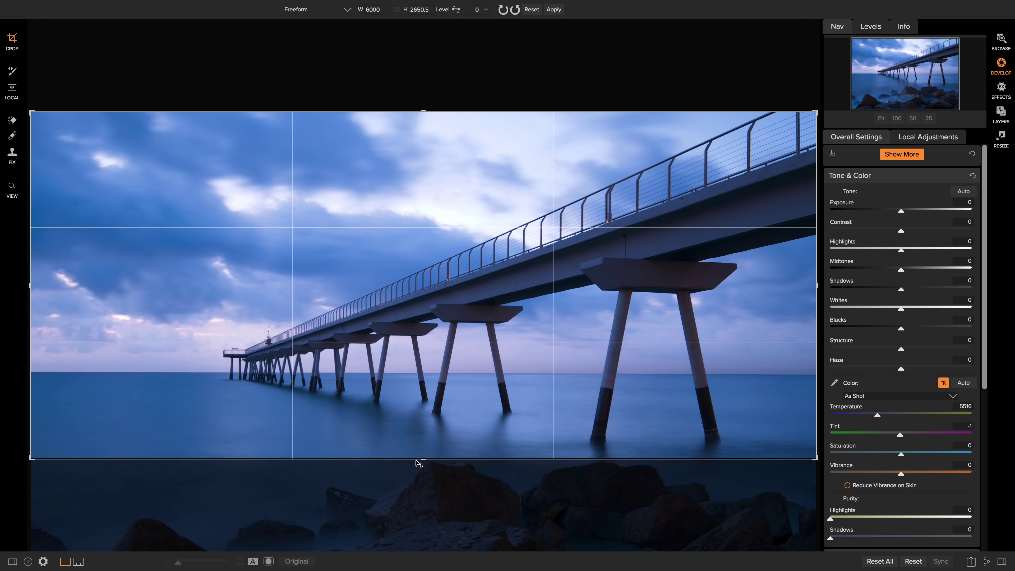
pyautogui.press('z')
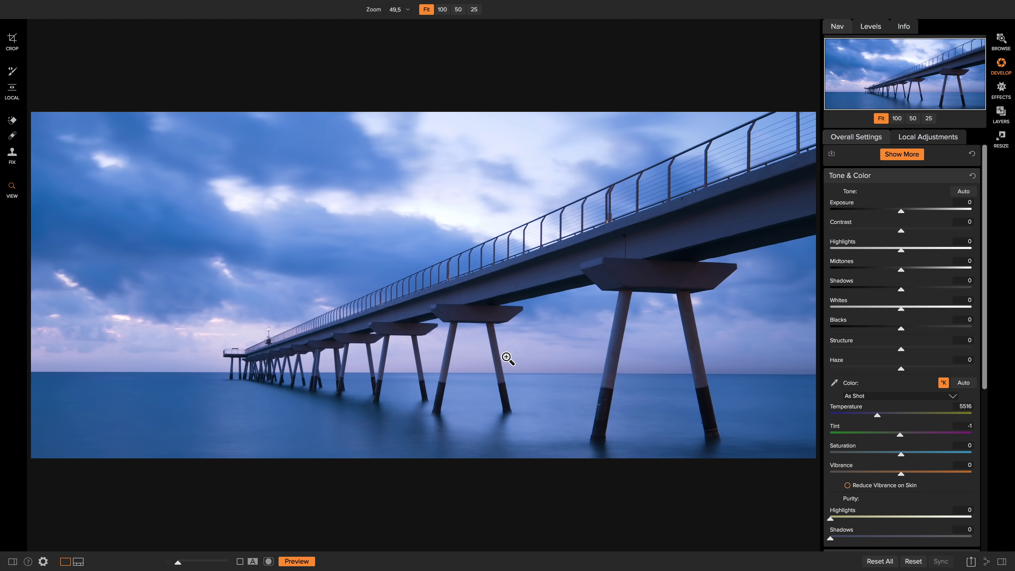
# - Convert the cropped pier photo to black and white with the Black & White adjustment
pyautogui.click(904, 27)
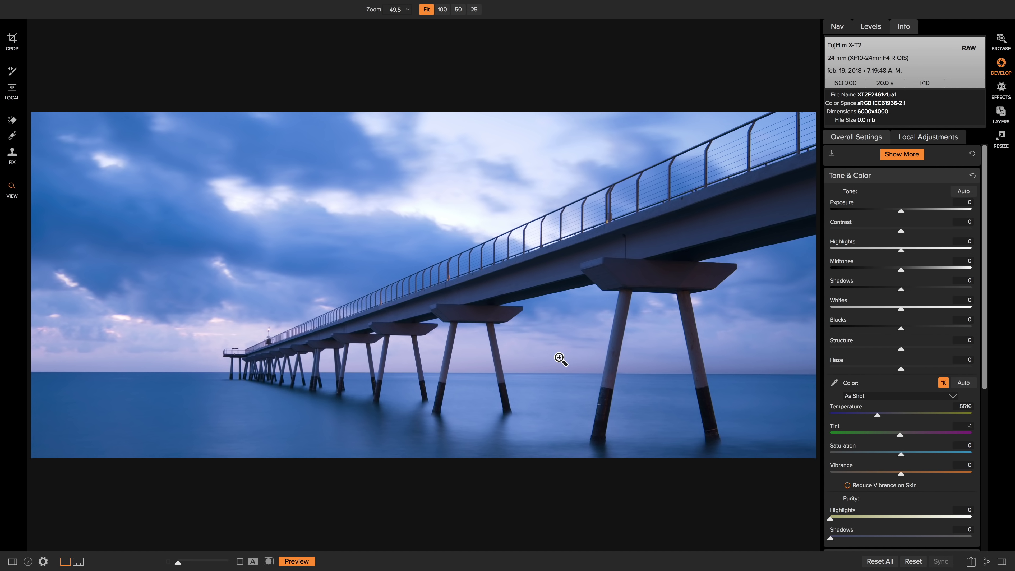
pyautogui.click(904, 155)
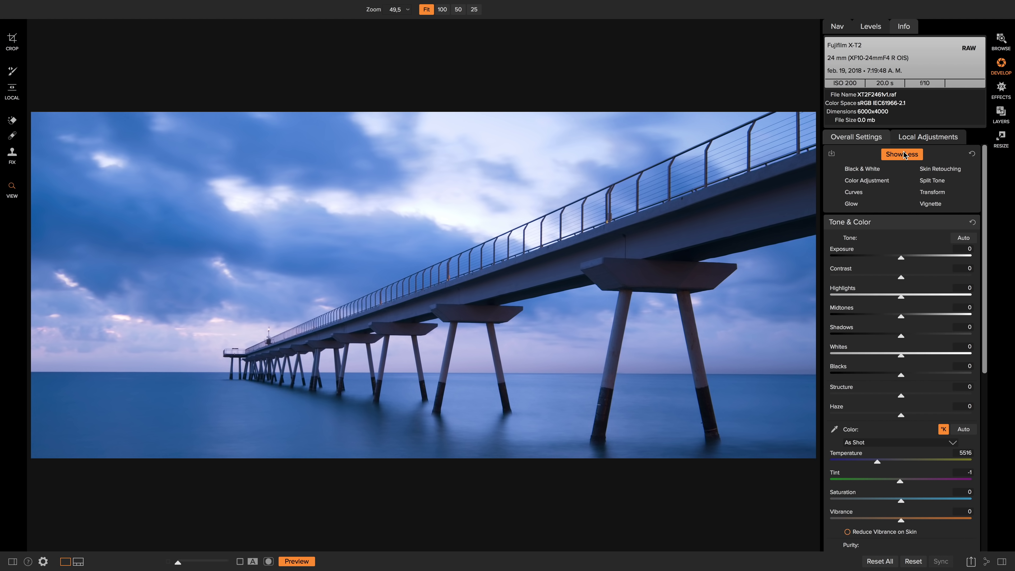
pyautogui.click(863, 169)
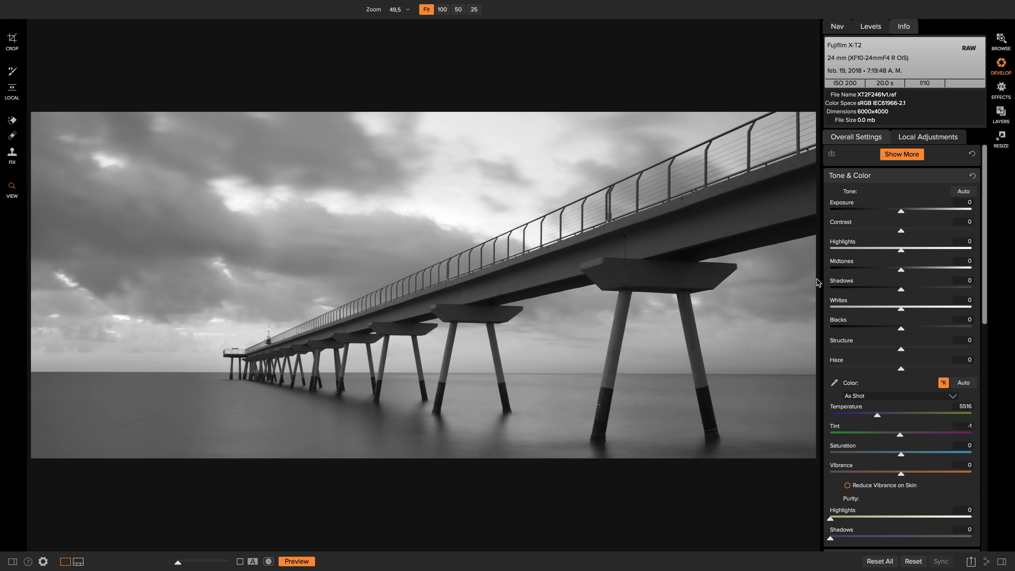
# - Try Contrast at 45 and reset it, and set Whites to 28 and Blacks to -58
pyautogui.click(933, 229)
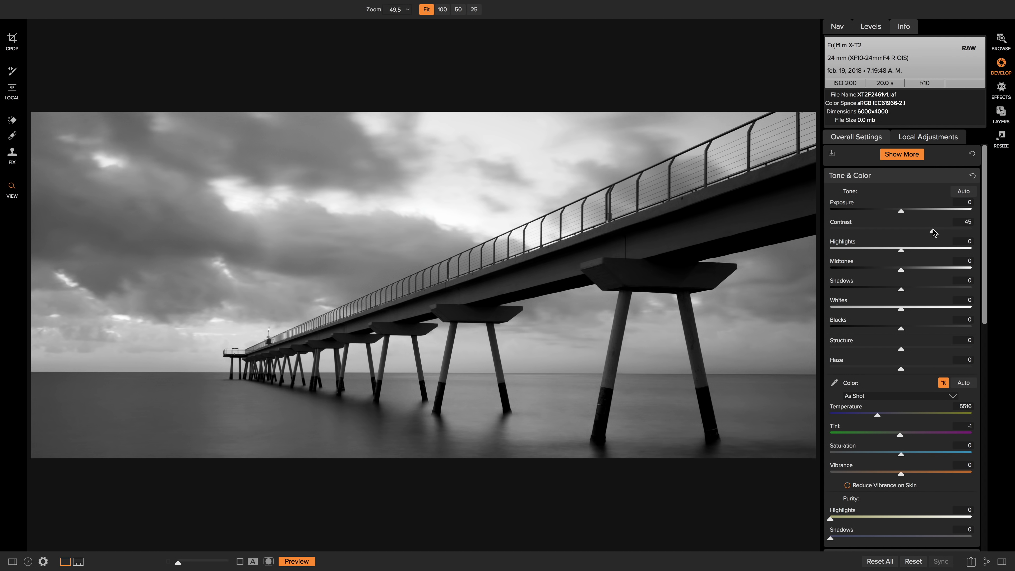
pyautogui.doubleClick(840, 226)
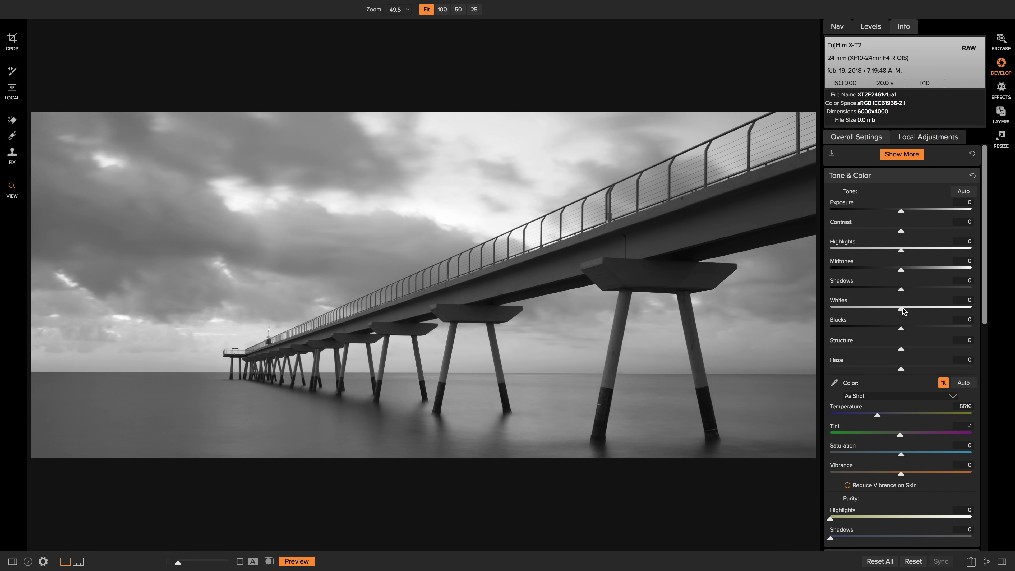
pyautogui.moveTo(903, 311); pyautogui.dragTo(860, 331)
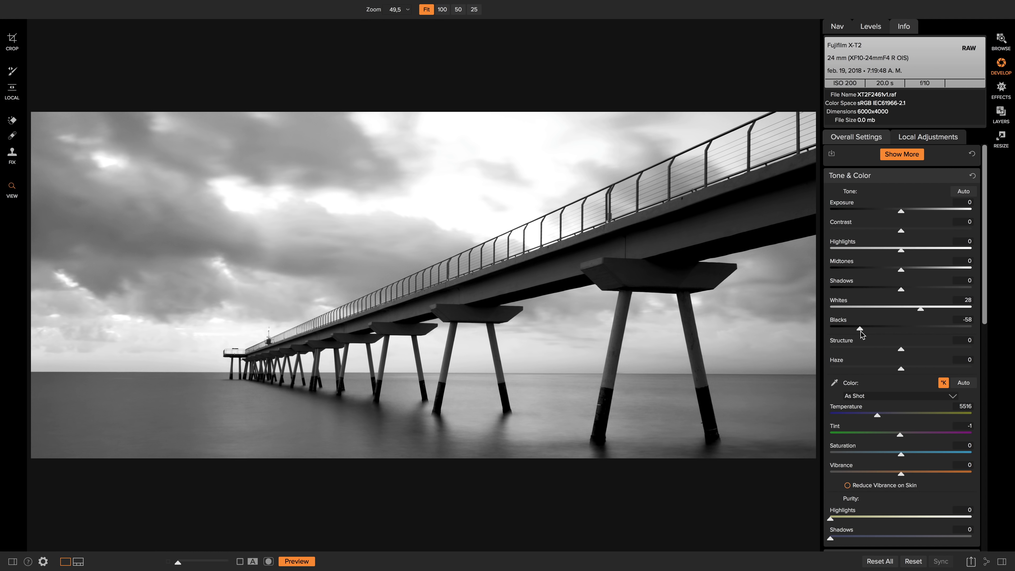
# - Add a Sharpening filter with the Screen preset in Effects and toggle it to compare the photo with and without sharpening
pyautogui.click(1001, 89)
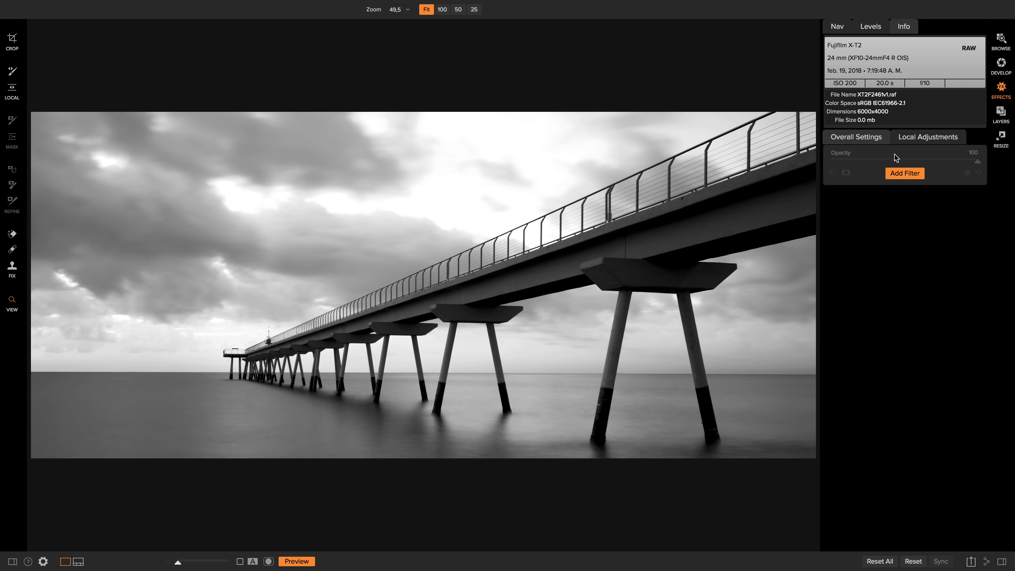
pyautogui.click(893, 174)
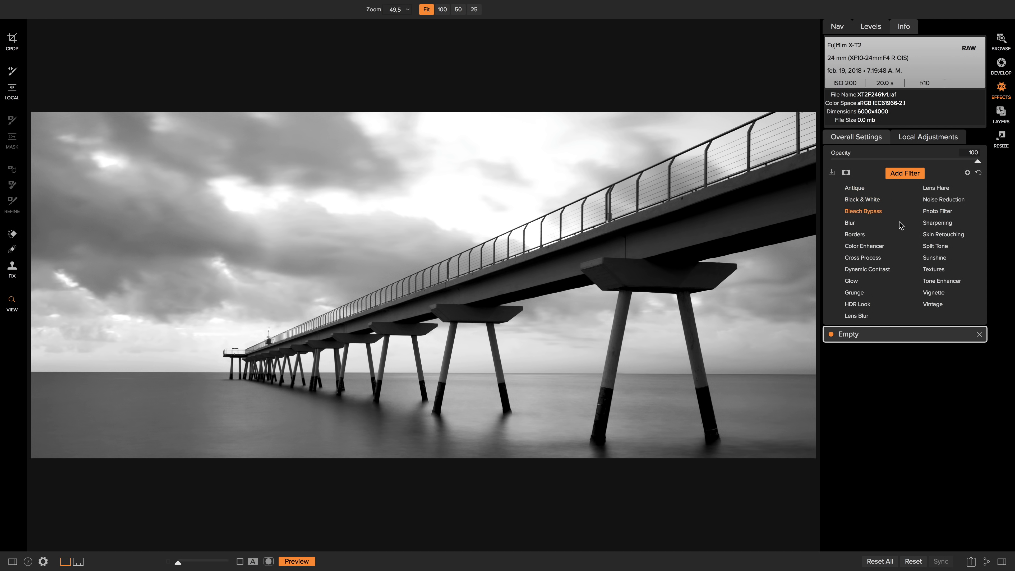
pyautogui.click(935, 223)
pyautogui.click(886, 241)
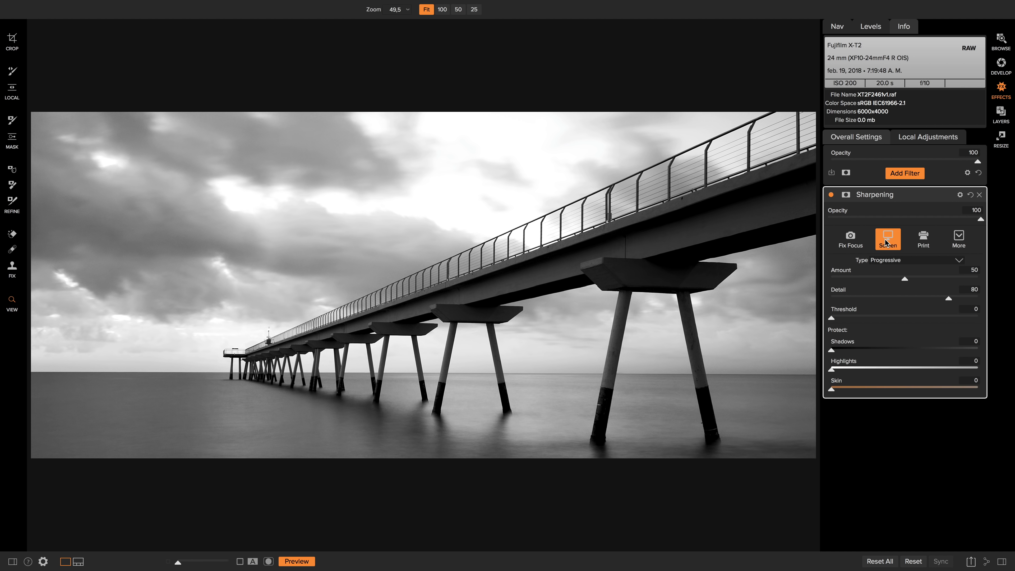
pyautogui.click(831, 195)
pyautogui.click(830, 195)
pyautogui.click(831, 195)
# - Return to the thumbnail grid in Browse and reset all edits on XT2F2461v1.raf
pyautogui.click(1001, 67)
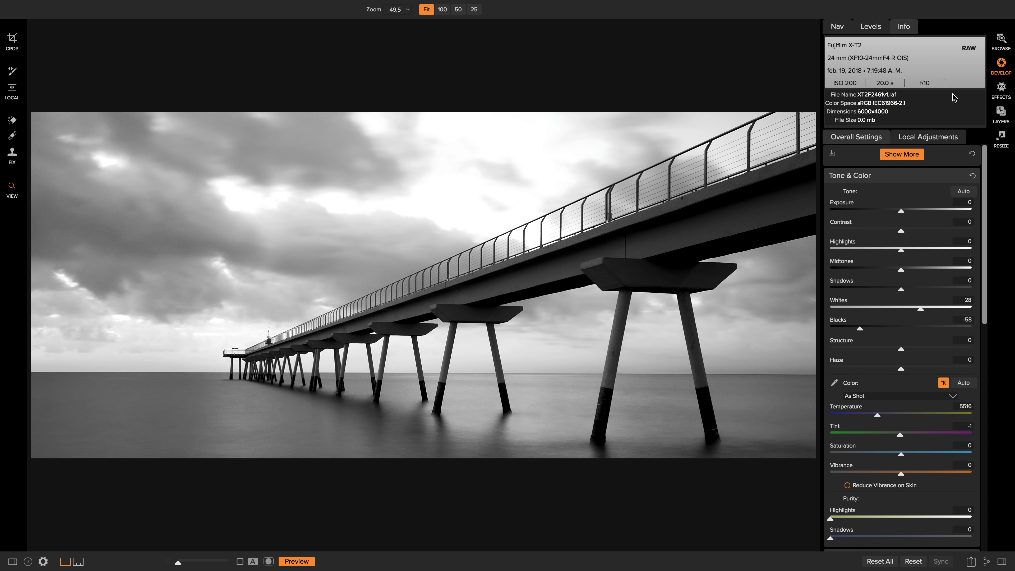
pyautogui.click(1000, 40)
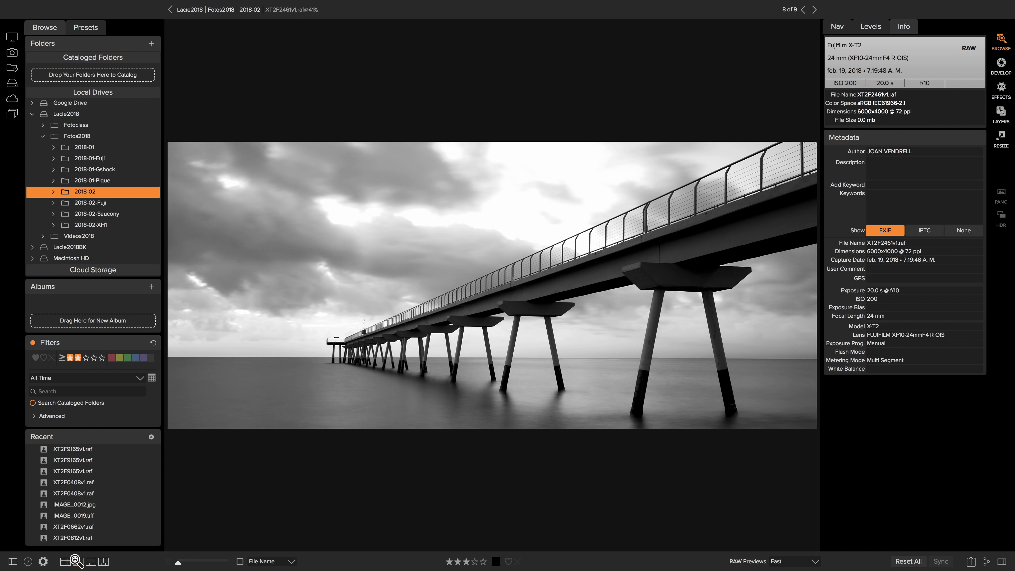
pyautogui.click(65, 562)
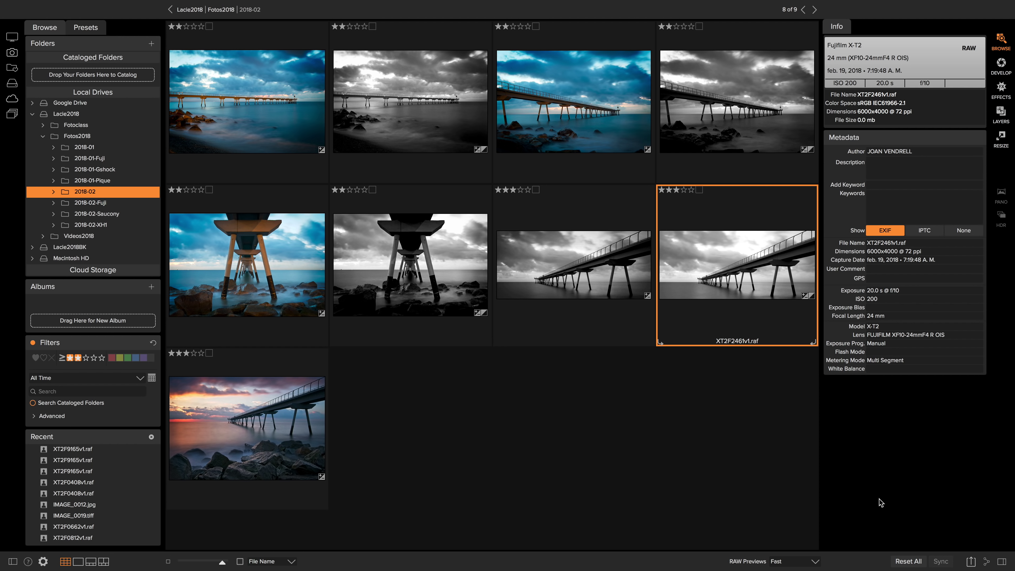
pyautogui.click(899, 562)
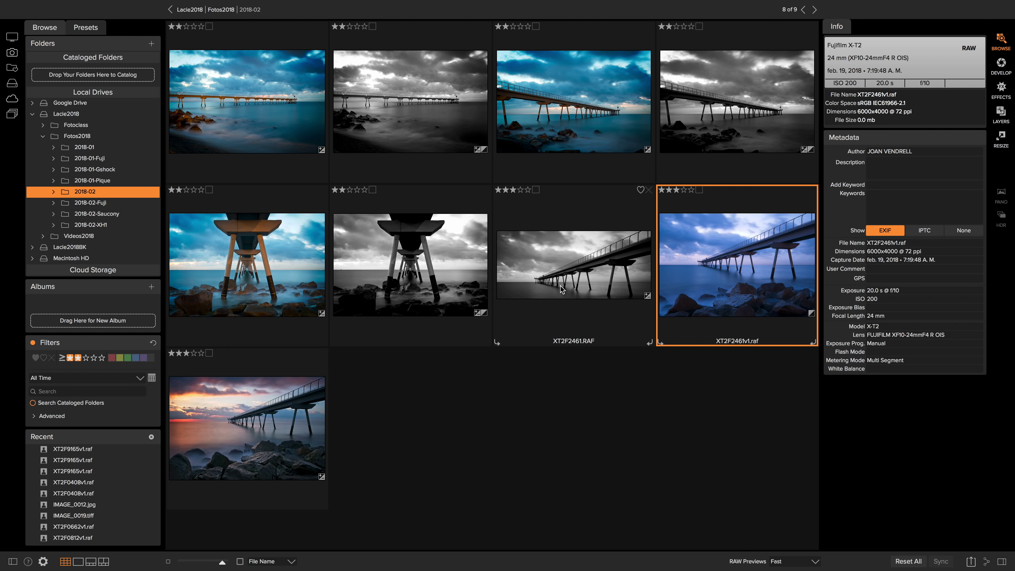
# - Compare the edited XT2F2461.RAF side by side with the reset XT2F2461v1.raf, and return to the thumbnail grid
pyautogui.keyDown('super'); pyautogui.click(570, 282); pyautogui.keyUp('super')
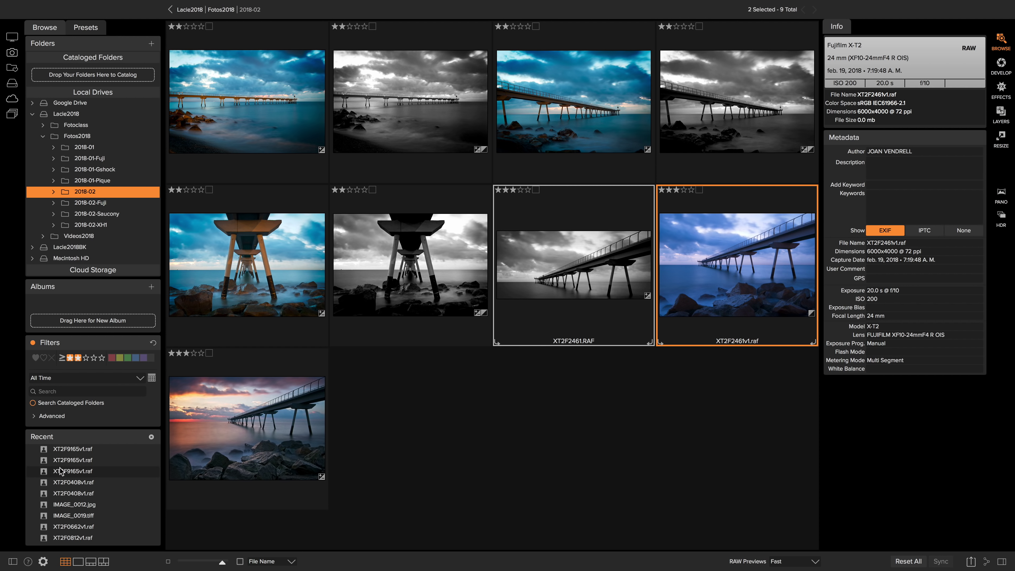
pyautogui.click(104, 561)
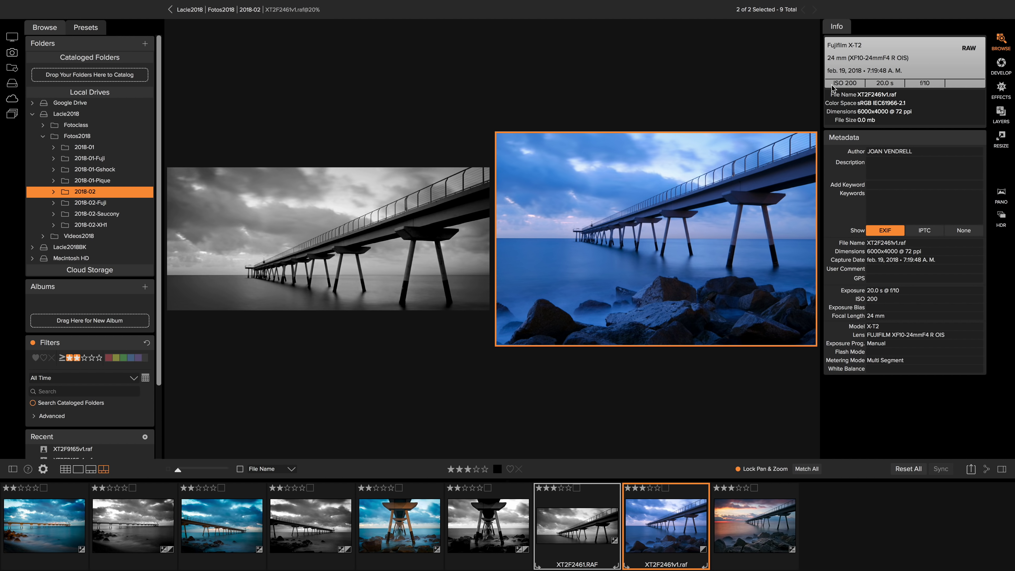
pyautogui.click(65, 469)
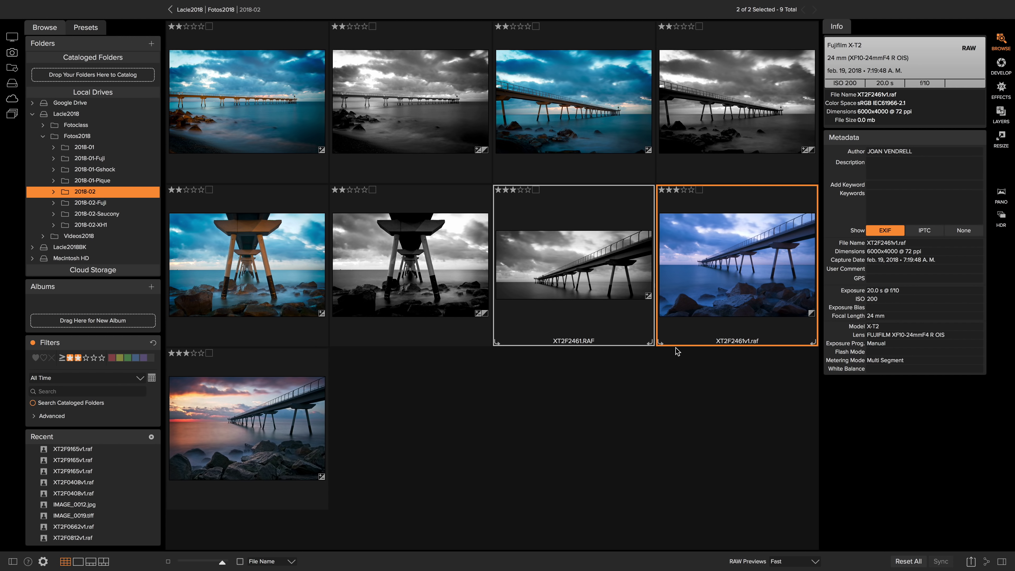
pyautogui.click(561, 400)
# - Create a version of the sunset pier photo XT2F2475.RAF and reset all settings on the new version
pyautogui.click(217, 439)
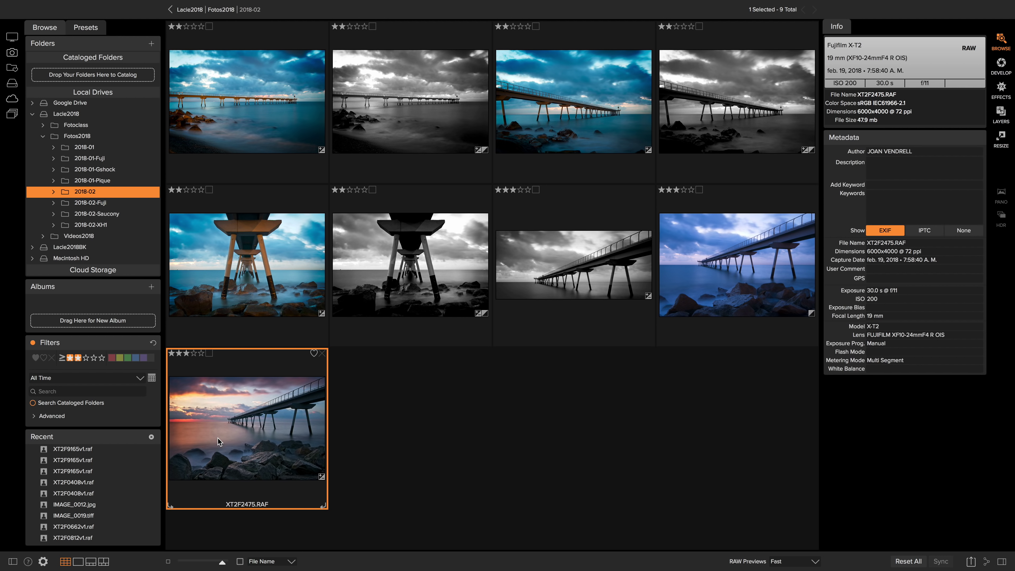
pyautogui.rightClick(218, 438)
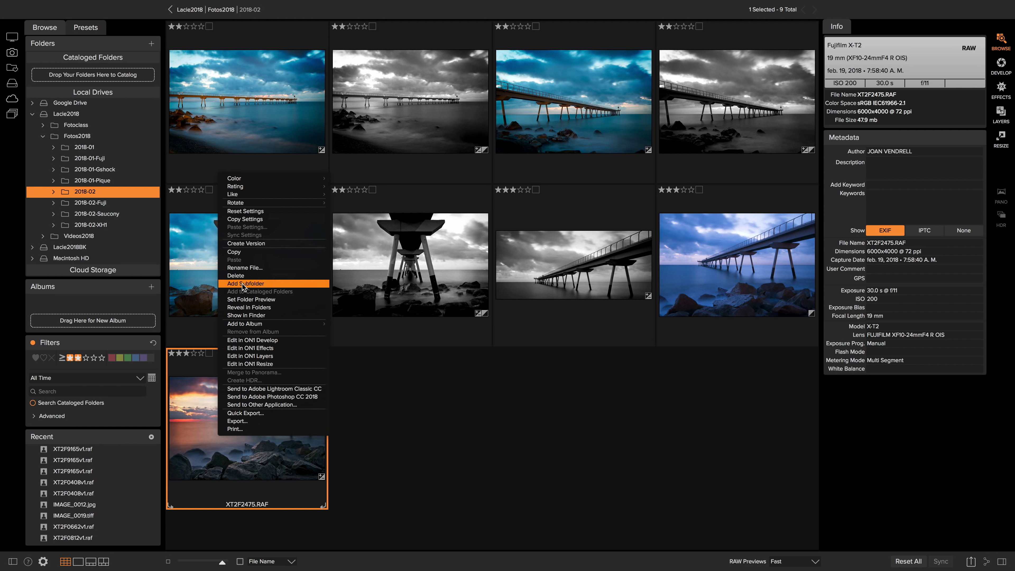
pyautogui.click(248, 244)
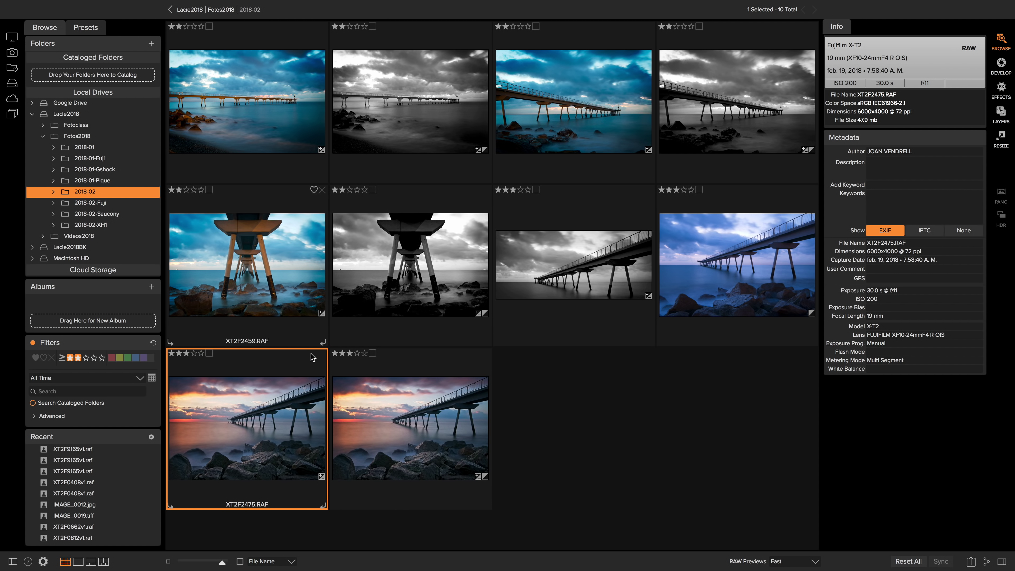
pyautogui.click(433, 444)
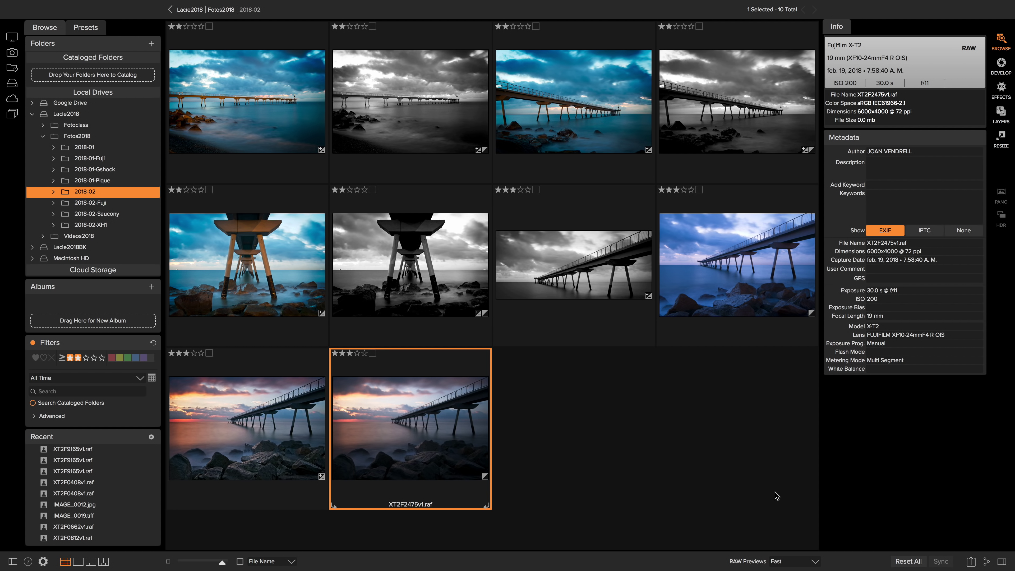
# - Open XT2F2475v1.raf in Develop and crop its edges slightly to about 5975 × 3983 px
pyautogui.doubleClick(417, 429)
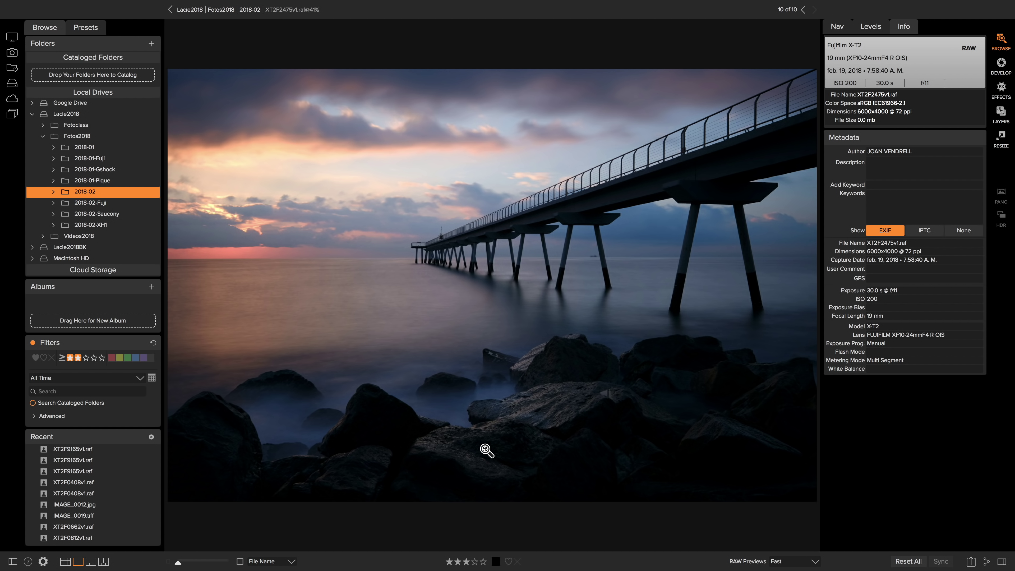
pyautogui.click(1002, 68)
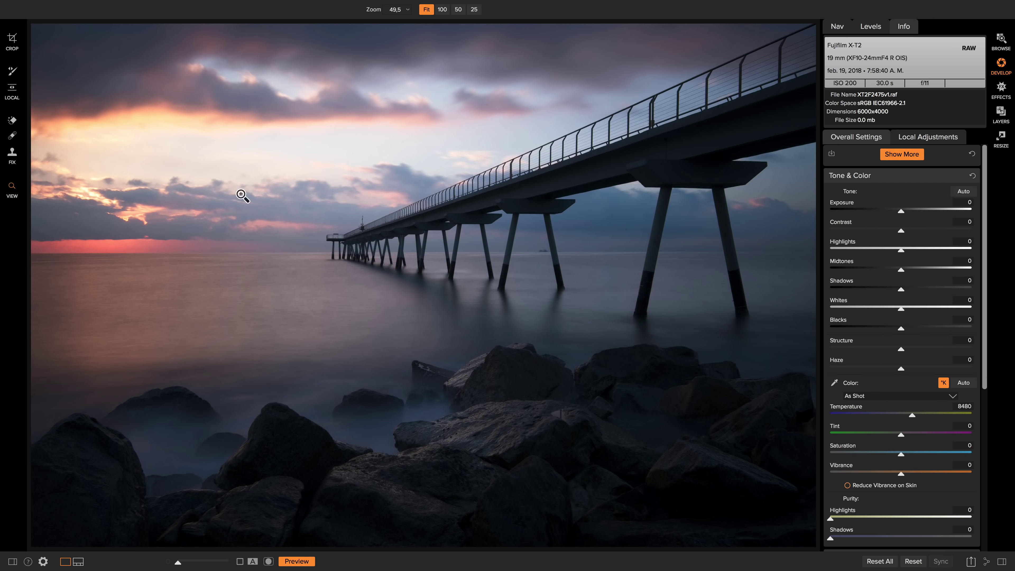
pyautogui.click(16, 48)
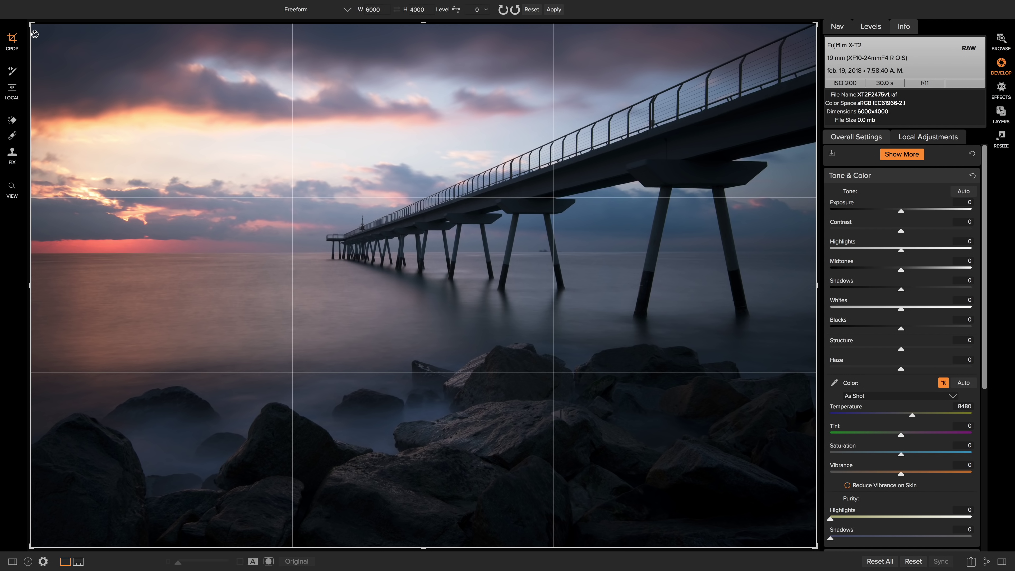
pyautogui.moveTo(35, 34); pyautogui.dragTo(35, 32)
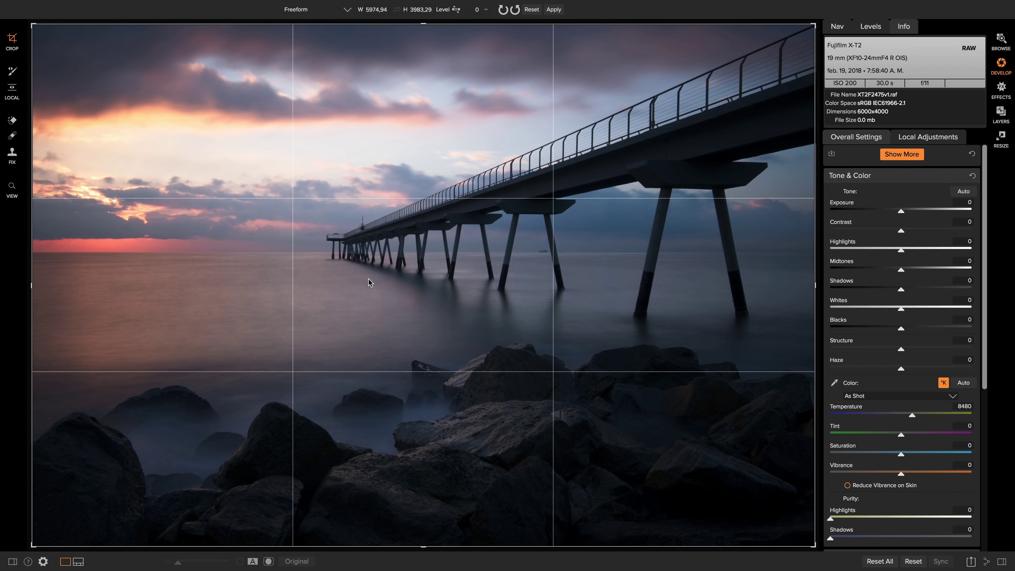
pyautogui.press('Return')
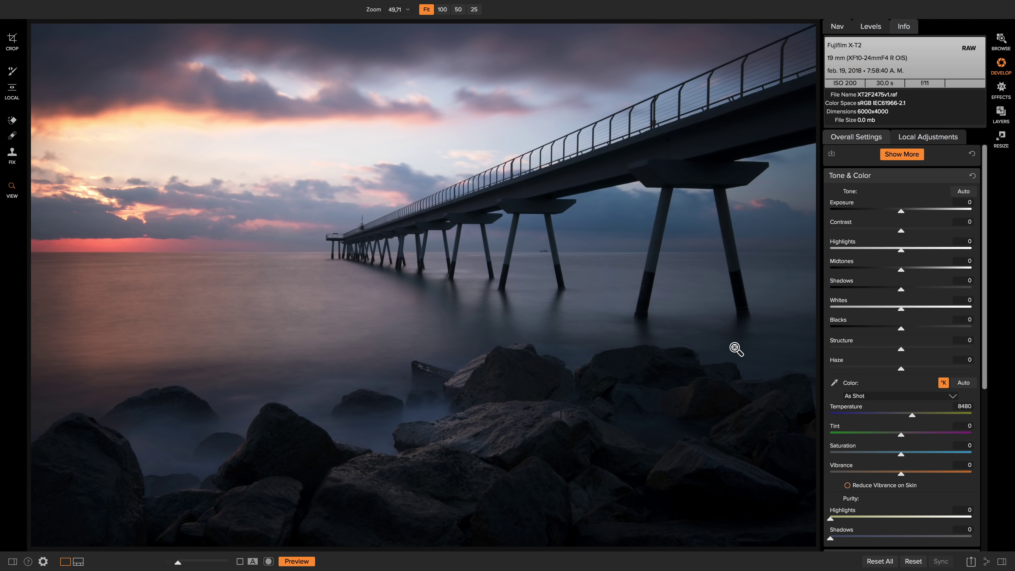
# - Apply the automatic tone correction to the cropped sunset pier photo
pyautogui.click(963, 191)
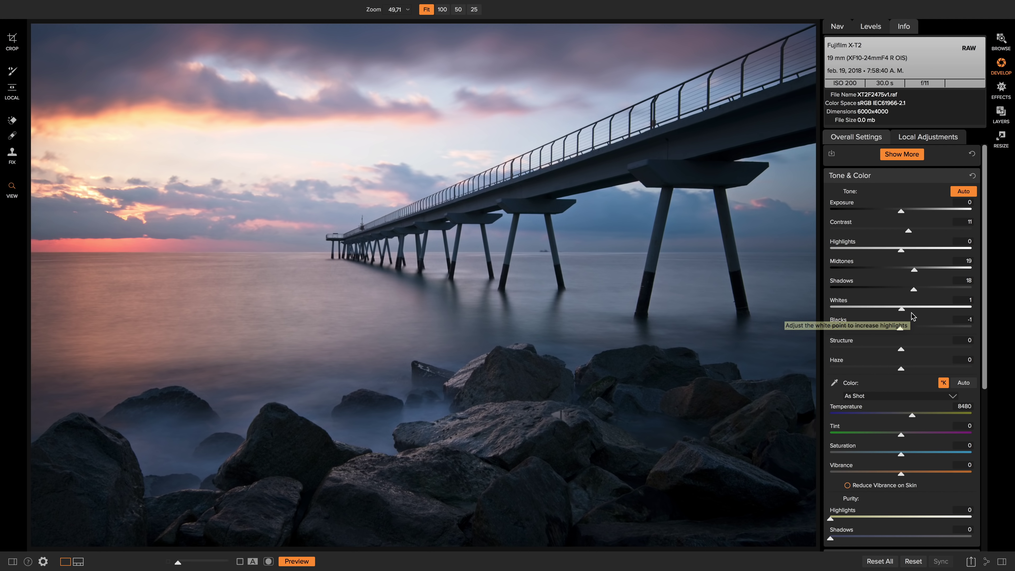
pyautogui.scroll(-1, 911, 314)
pyautogui.scroll(1, 912, 300)
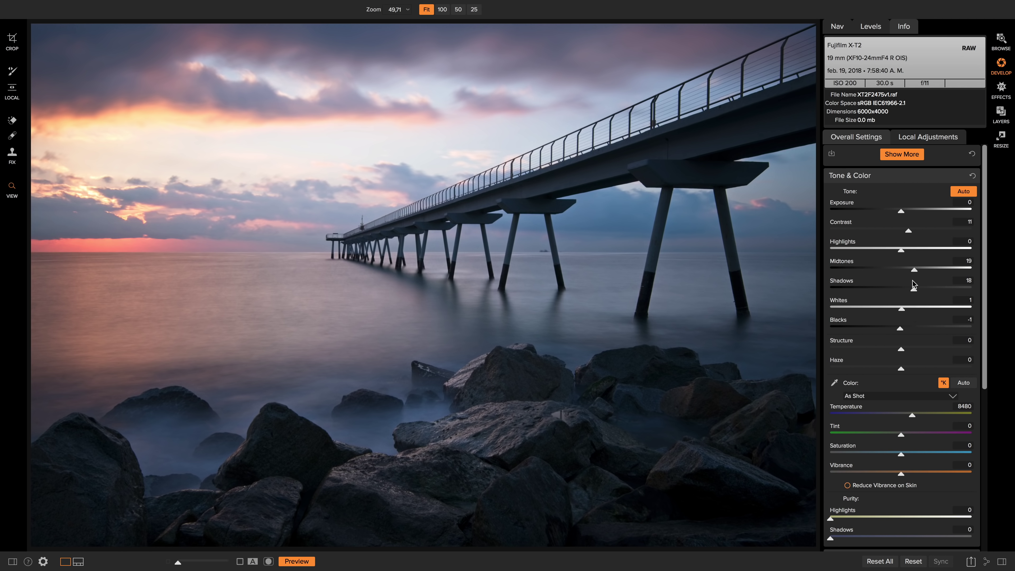
# - Add a Sharpening filter to the photo in Effects using the Screen preset
pyautogui.click(1000, 94)
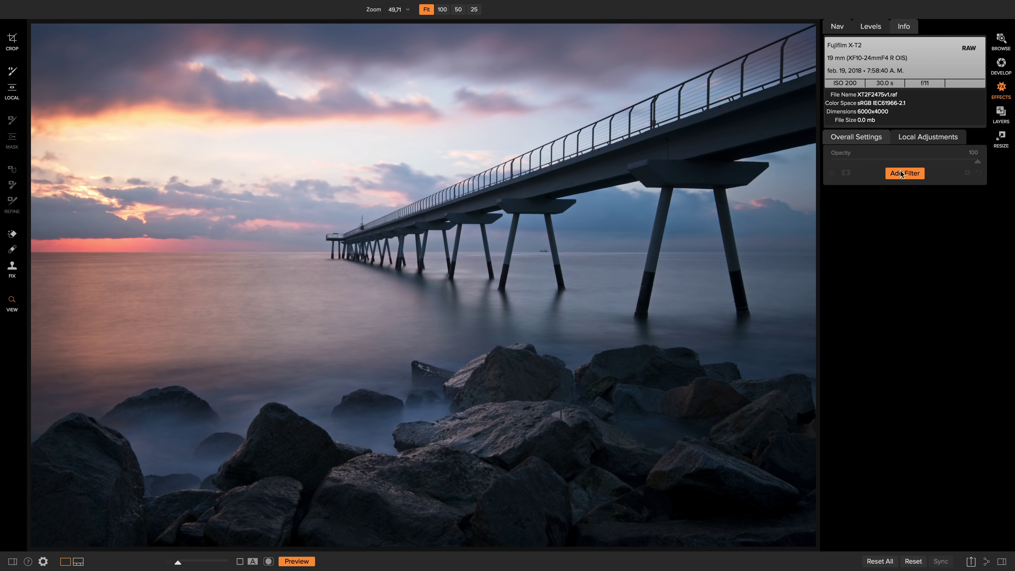
pyautogui.click(901, 173)
pyautogui.click(933, 230)
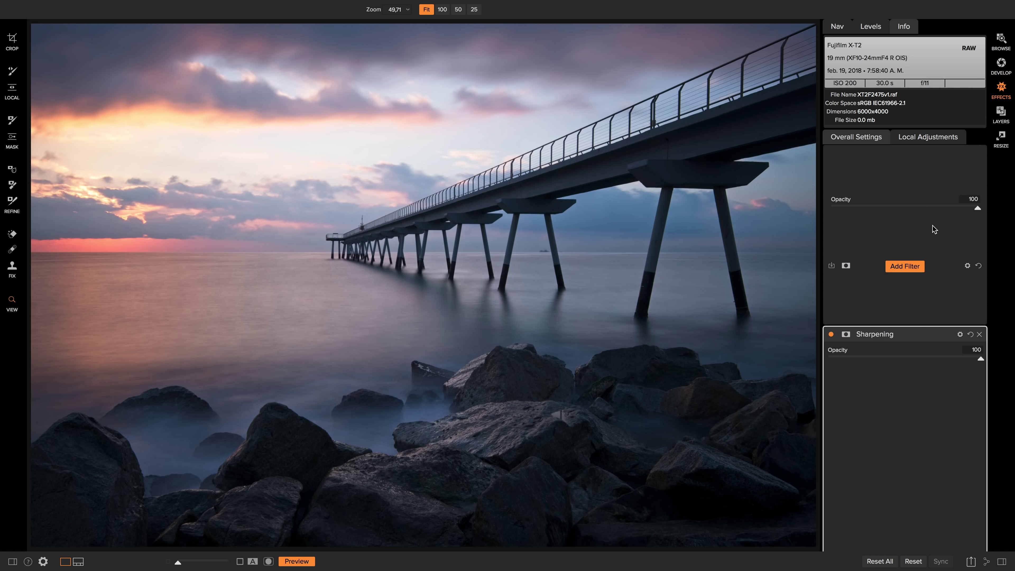
pyautogui.click(887, 239)
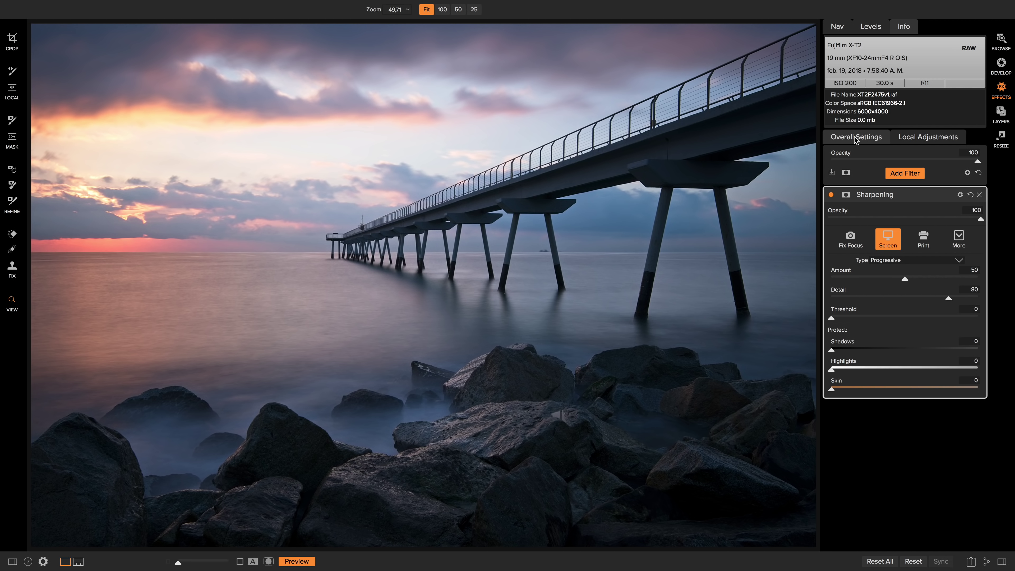
# - Return to Develop and set the Vibrance to 20 and the Temperature to 8738
pyautogui.click(1001, 64)
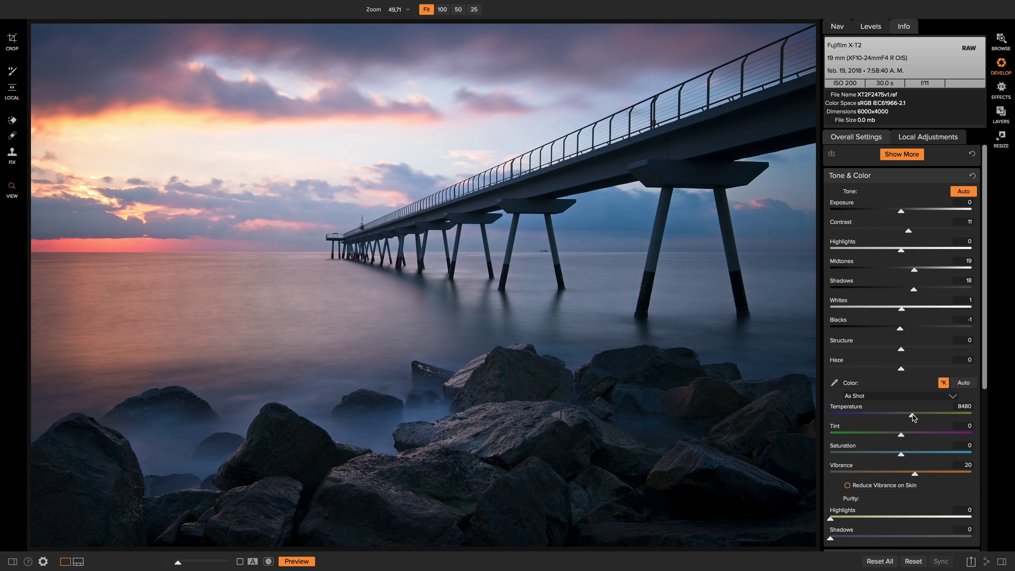
pyautogui.moveTo(912, 414); pyautogui.dragTo(915, 414)
# - Darken the sky with a local Linear Top gradient at Exposure -1, narrowed and tilted to follow the pier's slope
pyautogui.click(909, 139)
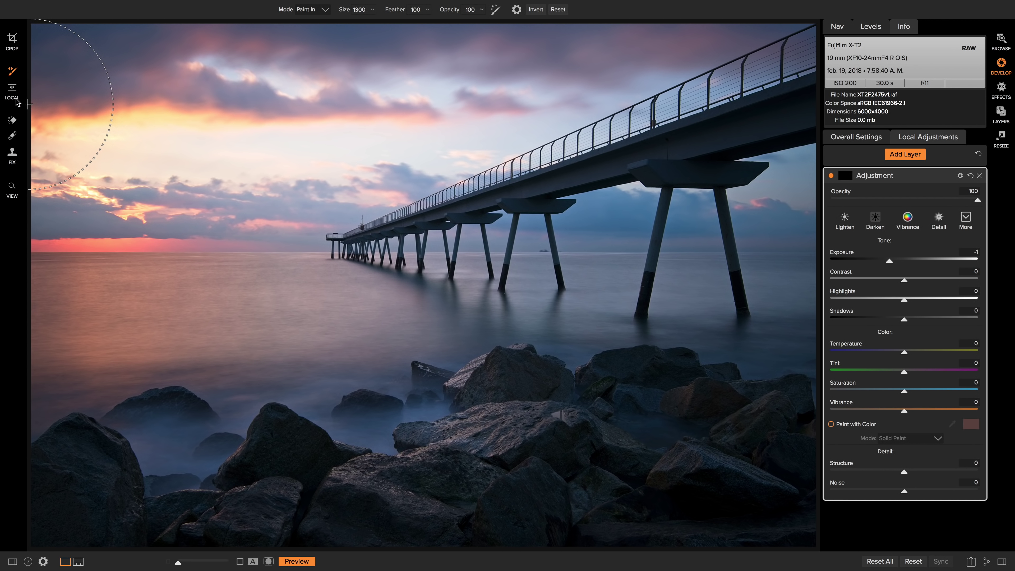
pyautogui.click(12, 88)
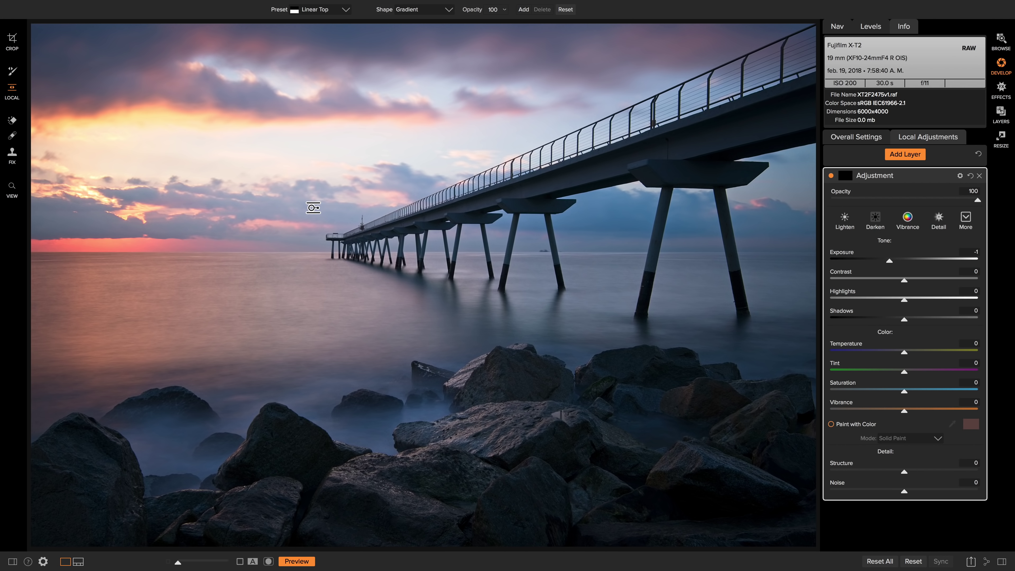
pyautogui.click(314, 210)
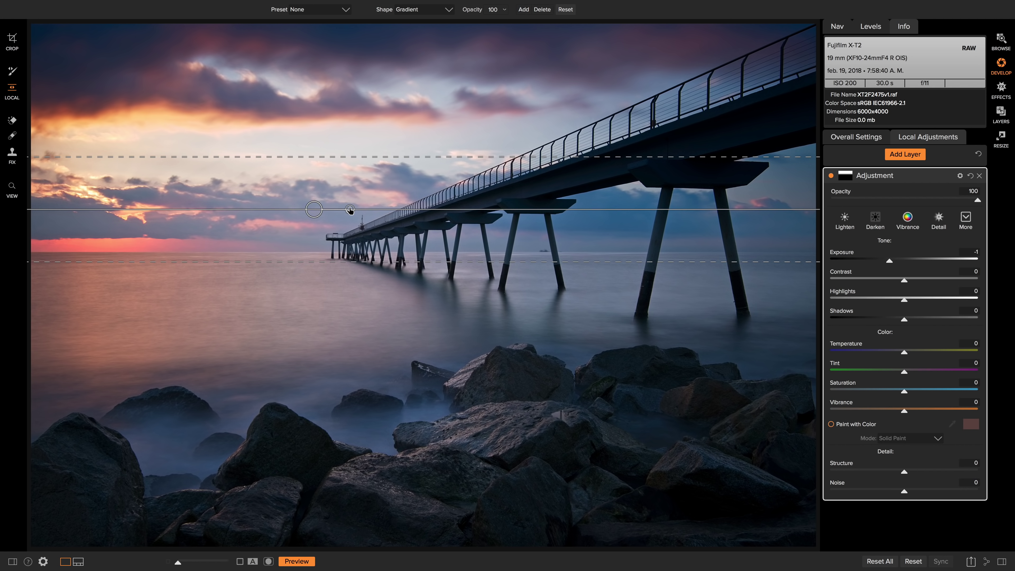
pyautogui.moveTo(350, 209); pyautogui.dragTo(321, 229)
pyautogui.moveTo(354, 260); pyautogui.dragTo(352, 245)
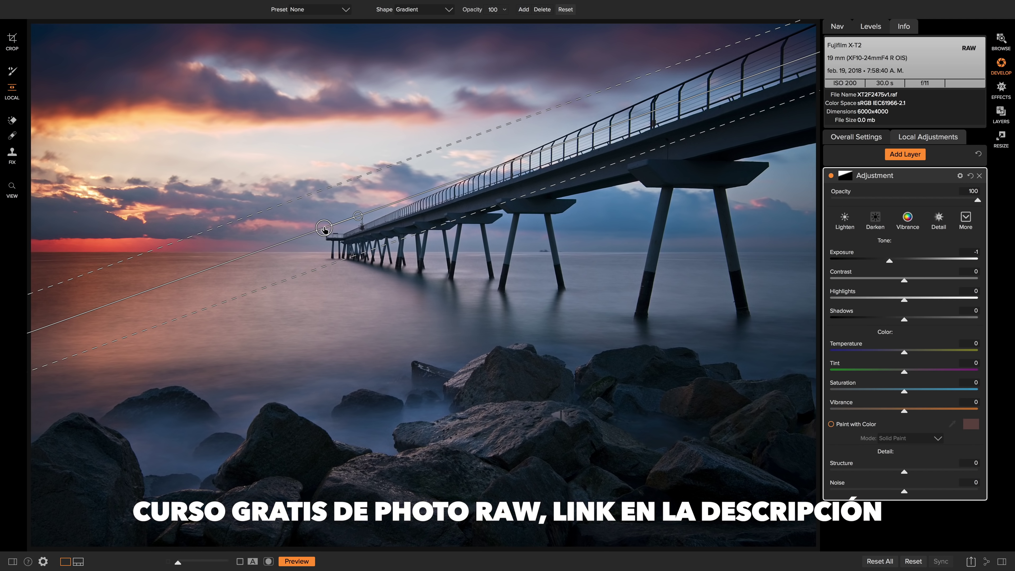
pyautogui.moveTo(324, 228); pyautogui.dragTo(324, 230)
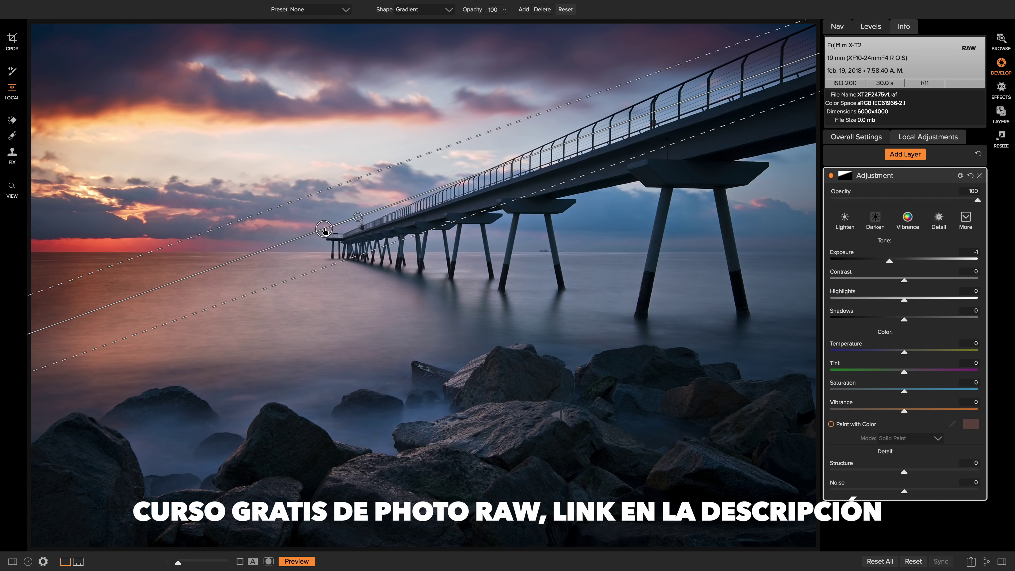
pyautogui.moveTo(358, 218); pyautogui.dragTo(359, 217)
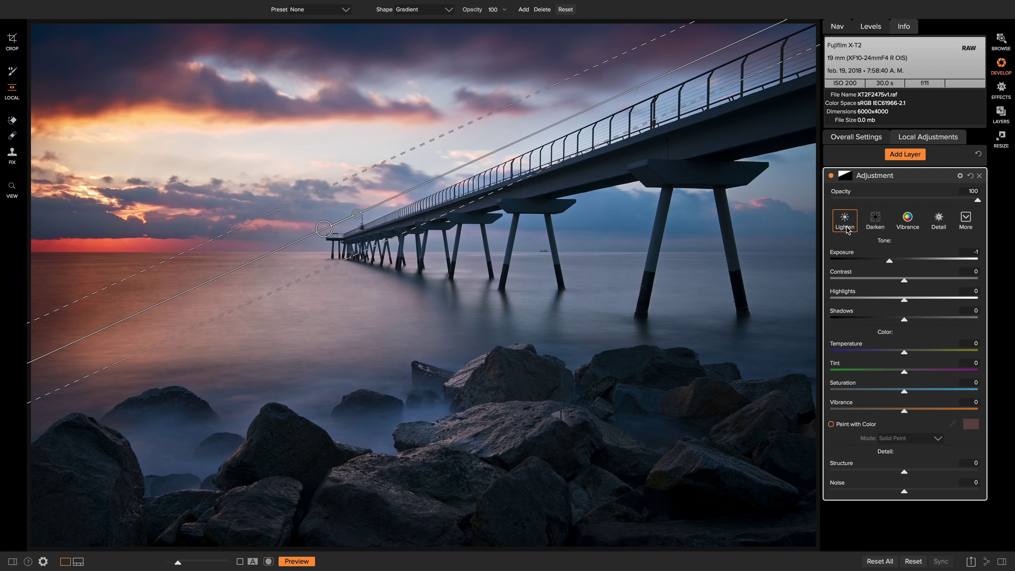
# - Compare the sky gradient on and off, and set its Exposure to -0.8 and Structure to 15
pyautogui.click(831, 176)
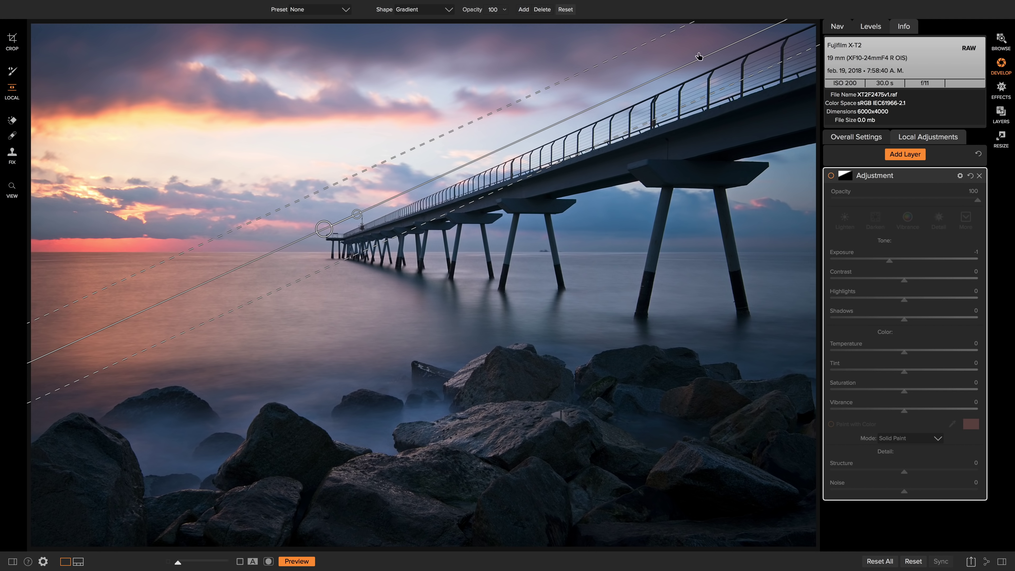
pyautogui.click(831, 176)
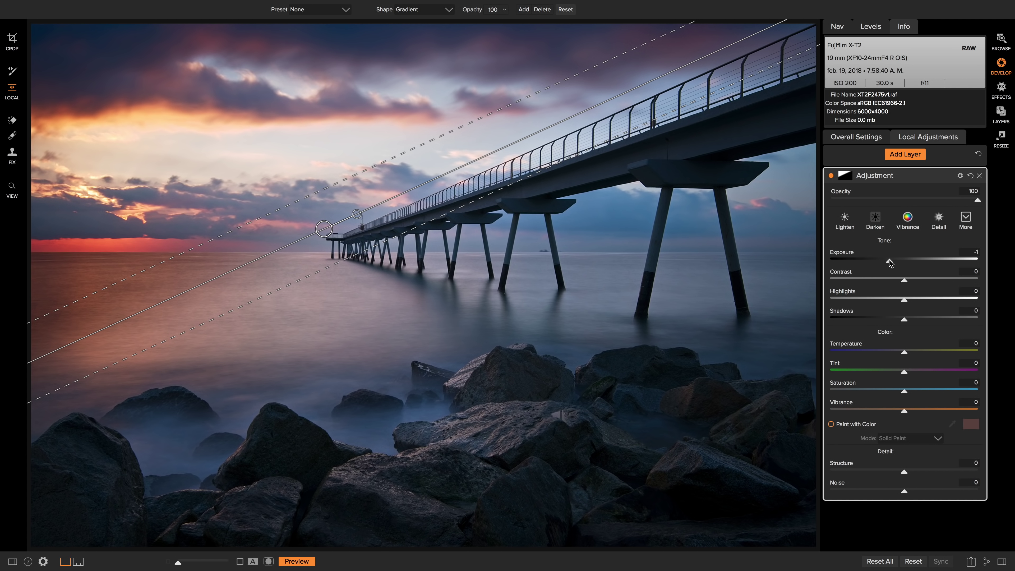
pyautogui.moveTo(889, 260); pyautogui.dragTo(890, 260)
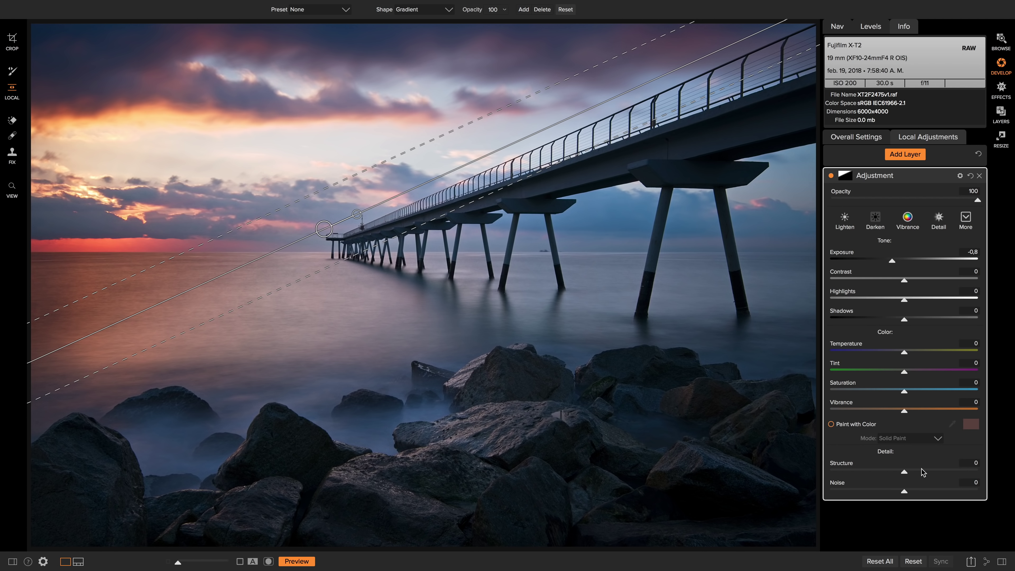
pyautogui.click(940, 472)
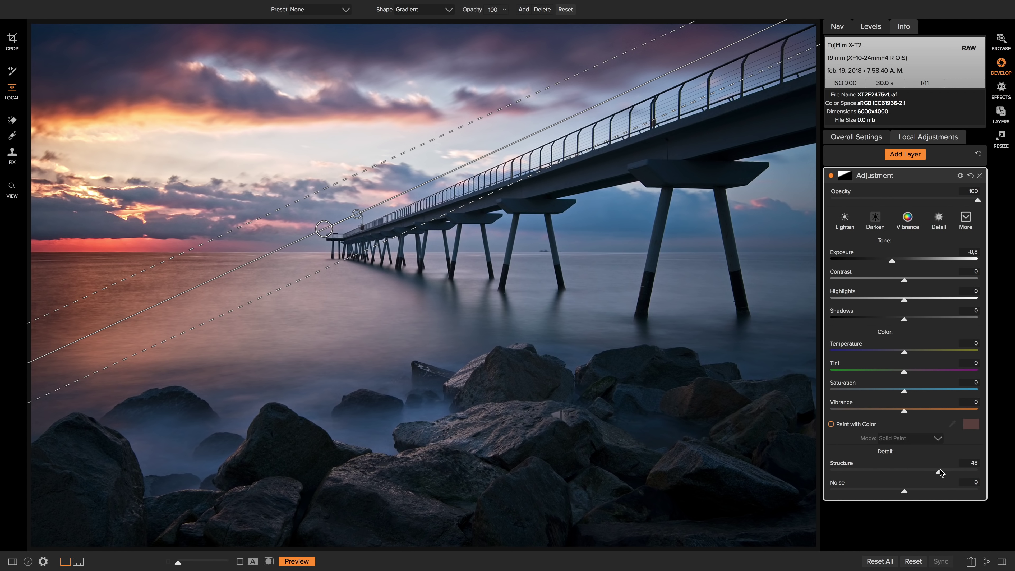
pyautogui.doubleClick(842, 464)
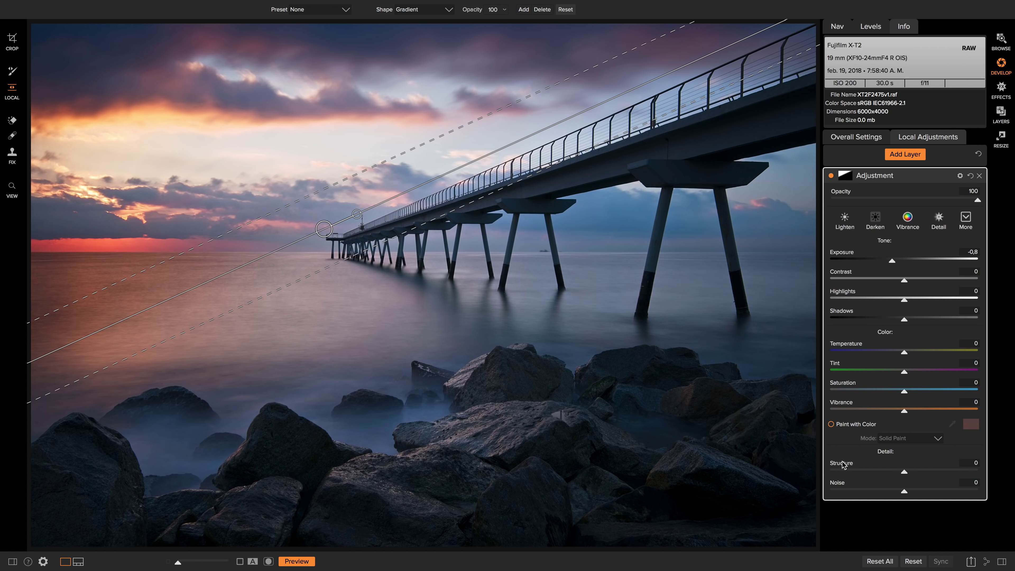
pyautogui.click(937, 471)
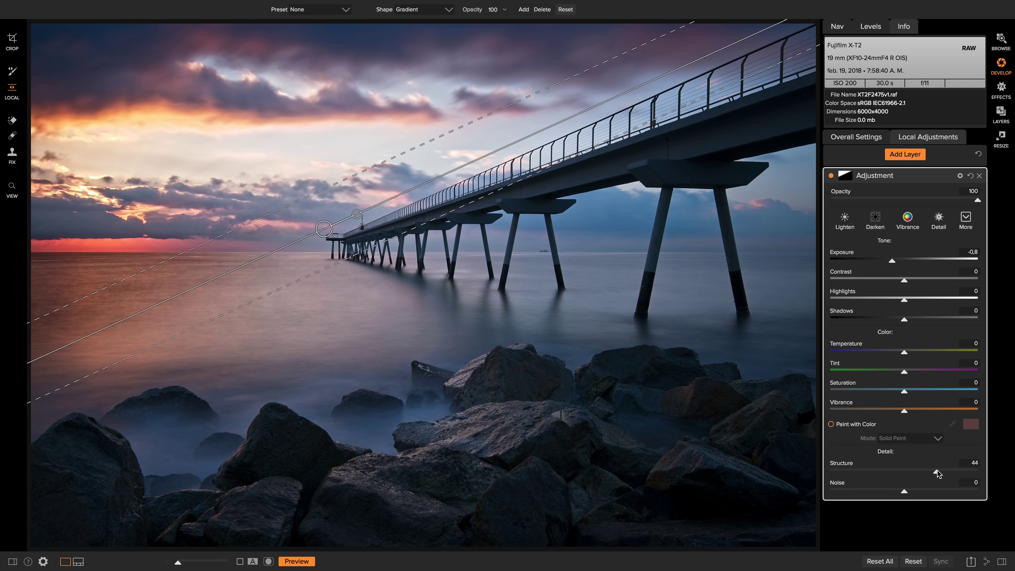
pyautogui.moveTo(937, 473); pyautogui.dragTo(916, 474)
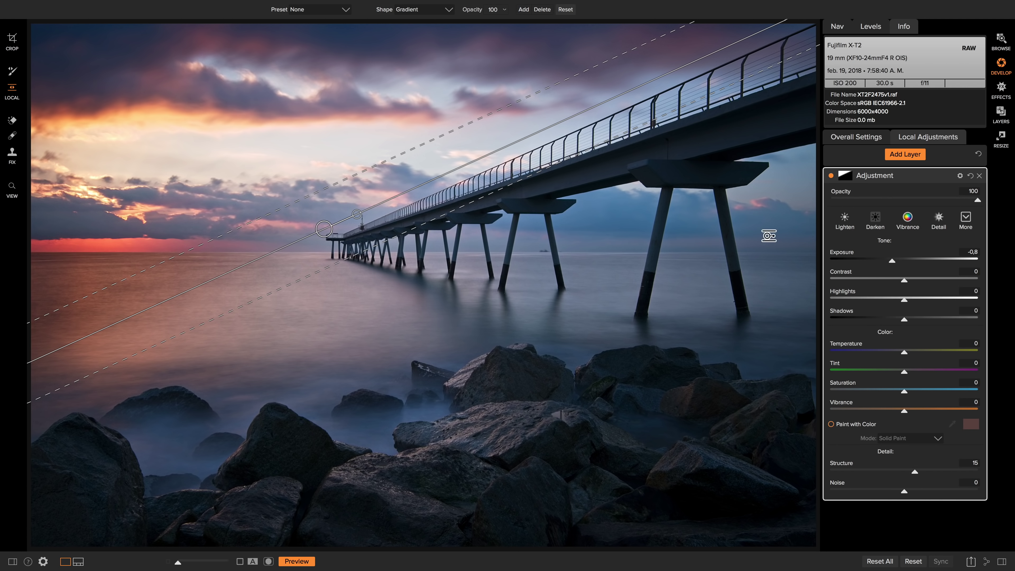
# - Add a second adjustment layer with an inverted, slightly tilted gradient over the foreground rocks, using the Lighten preset at Exposure 0.4
pyautogui.click(902, 154)
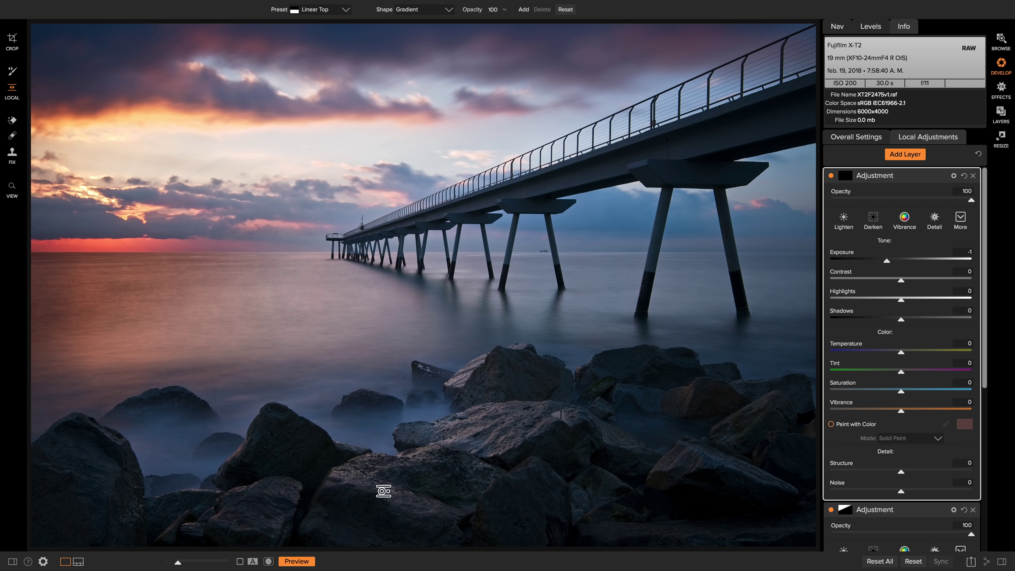
pyautogui.click(415, 389)
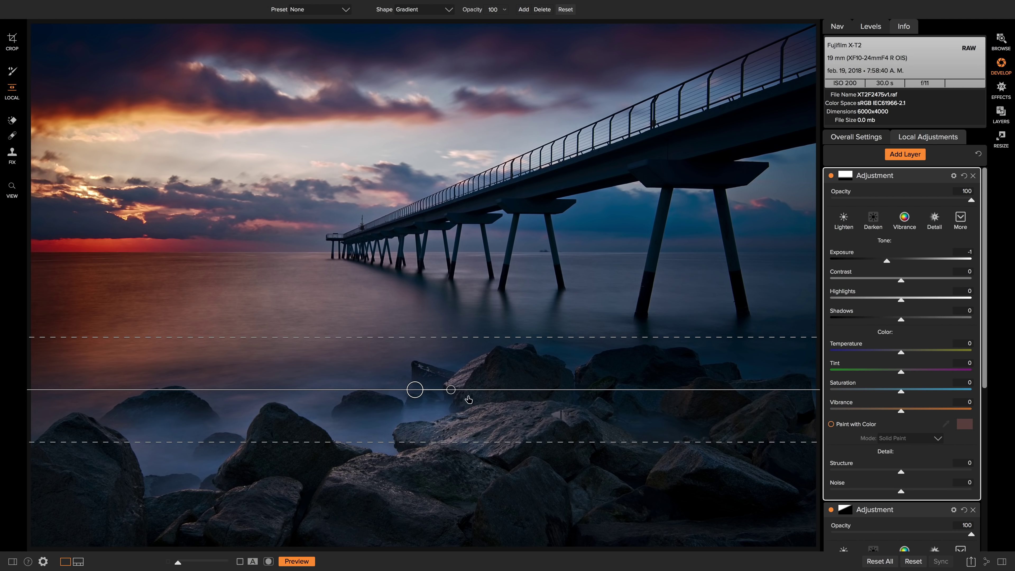
pyautogui.moveTo(451, 389); pyautogui.dragTo(367, 399)
pyautogui.click(849, 226)
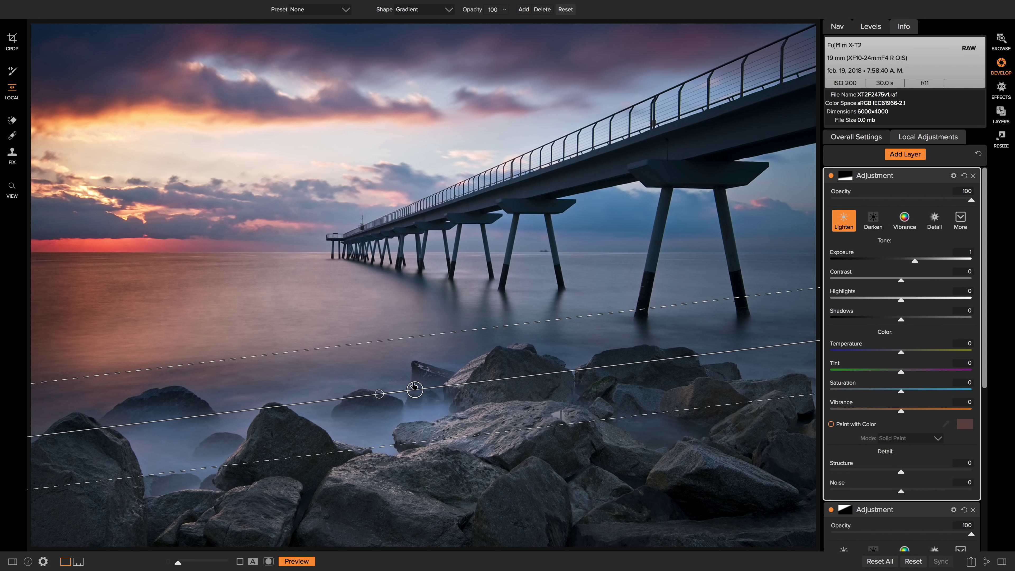
pyautogui.moveTo(413, 389); pyautogui.dragTo(413, 381)
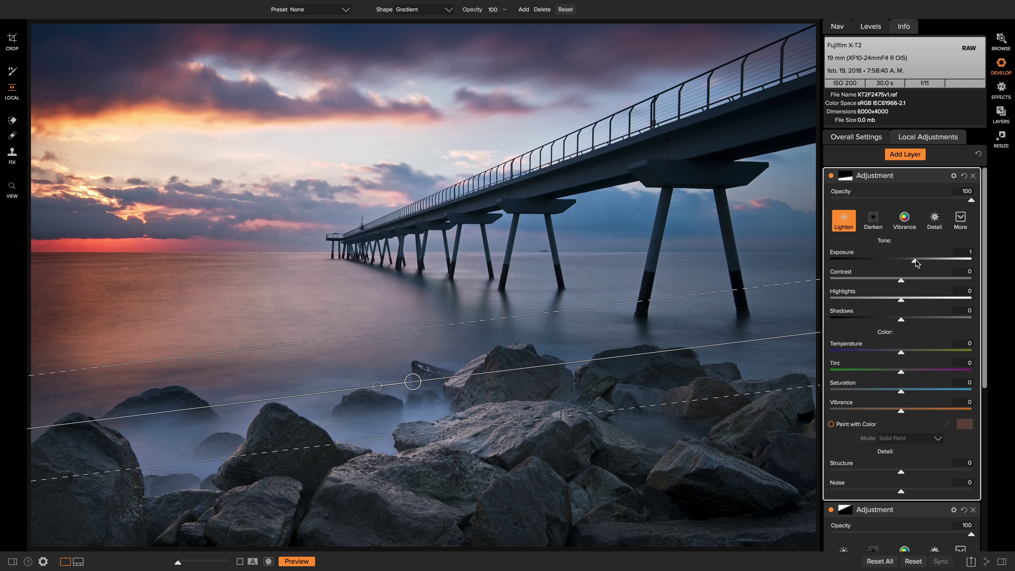
pyautogui.moveTo(914, 259); pyautogui.dragTo(906, 261)
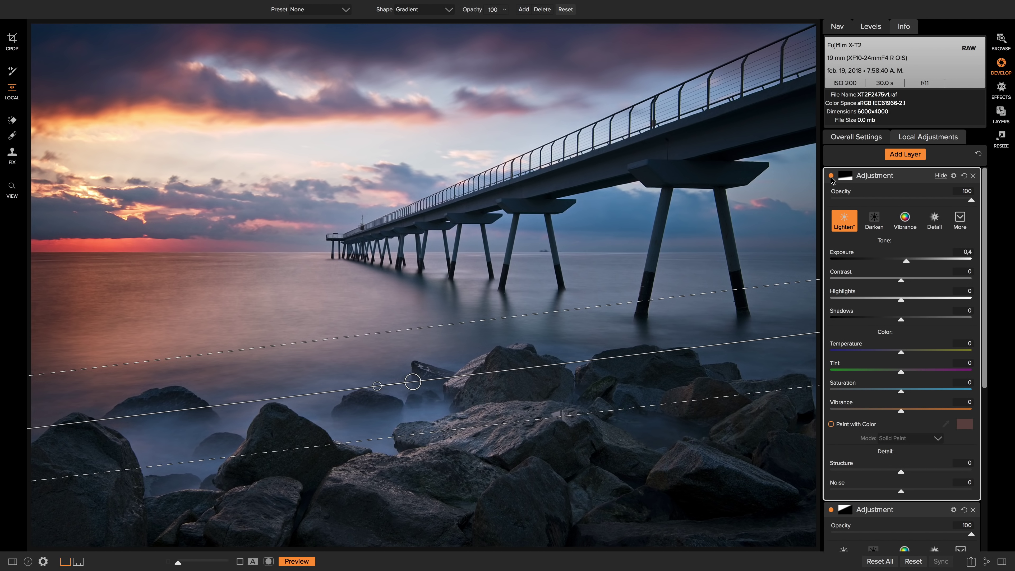
# - Compare the foreground rocks with and without the lightening layer
pyautogui.click(831, 176)
pyautogui.click(831, 176)
pyautogui.click(831, 176)
pyautogui.click(830, 176)
pyautogui.click(831, 176)
pyautogui.click(831, 176)
# - Set the rock layer's Contrast to 26 and Structure to 23, and check its effect on and off
pyautogui.click(918, 278)
pyautogui.moveTo(921, 470); pyautogui.dragTo(916, 472)
pyautogui.click(830, 177)
pyautogui.click(831, 177)
pyautogui.click(830, 177)
pyautogui.click(831, 176)
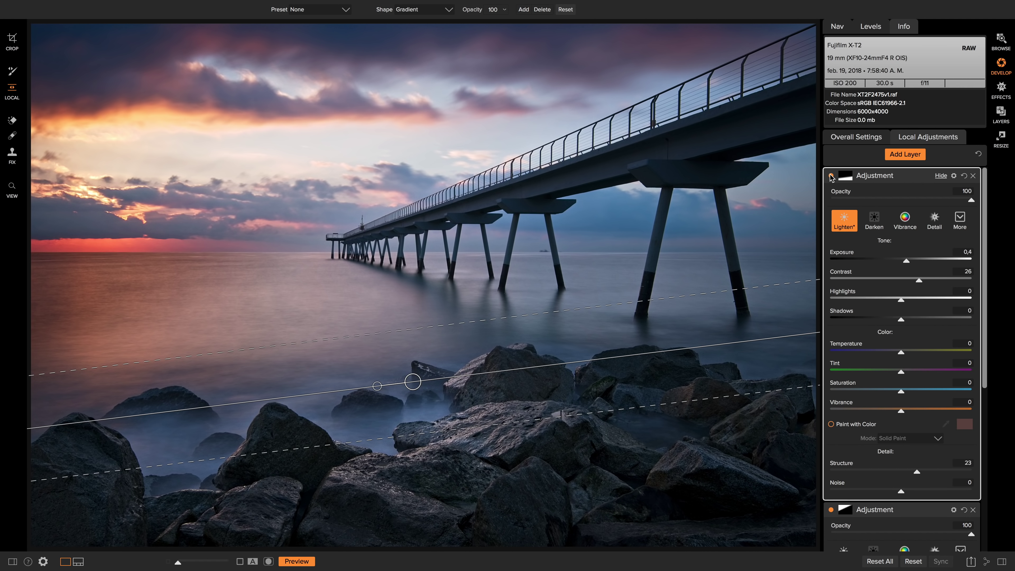
pyautogui.click(831, 176)
pyautogui.click(831, 176)
# - Set the rock layer's Exposure to 0.3, move its gradient lower over the rocks, and compare it on and off
pyautogui.moveTo(908, 261); pyautogui.dragTo(905, 260)
pyautogui.moveTo(412, 383); pyautogui.dragTo(413, 406)
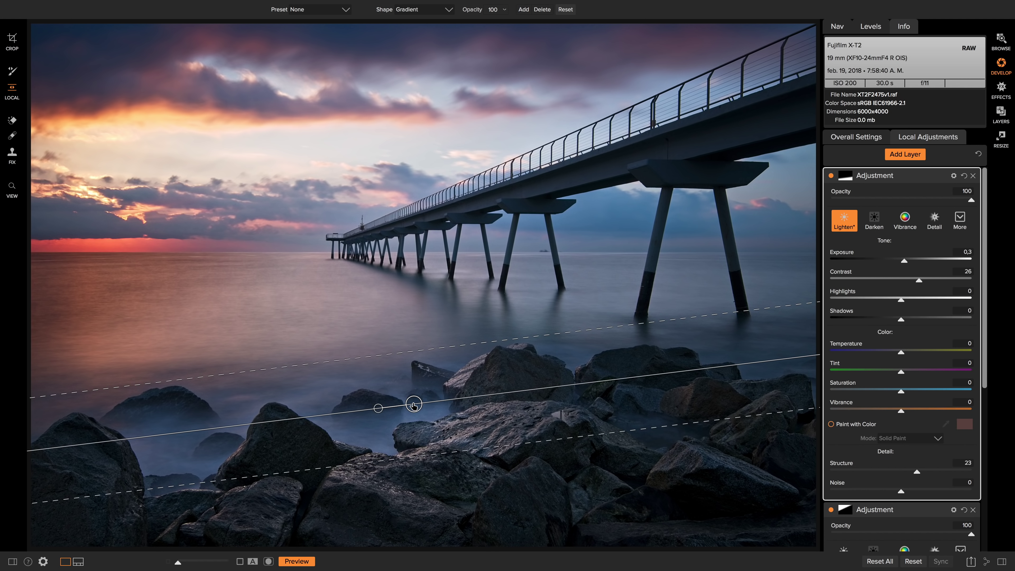
pyautogui.click(831, 176)
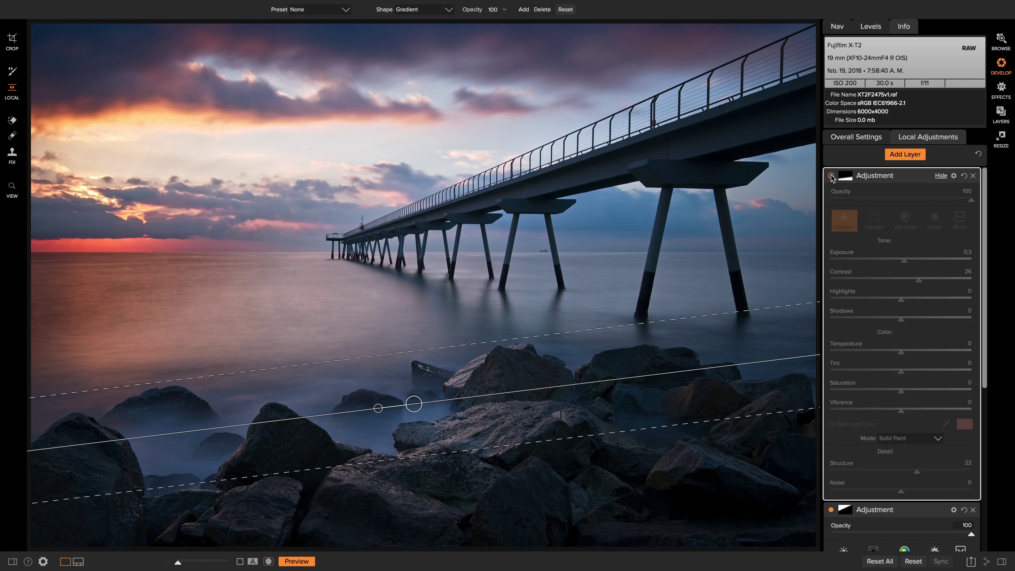
pyautogui.click(831, 176)
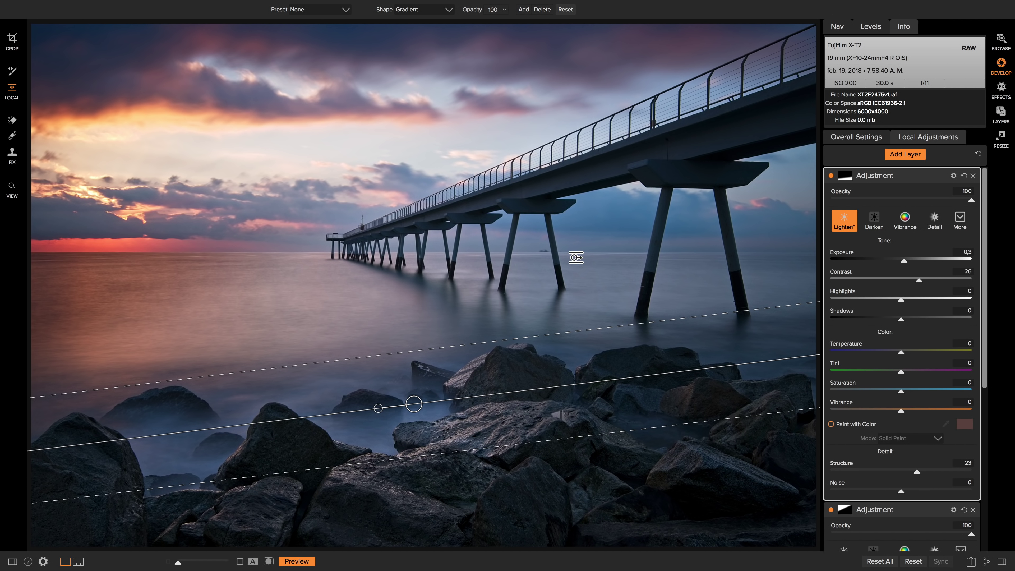
# - Enable Lens Correction in the overall settings with the automatic lens profile
pyautogui.click(848, 138)
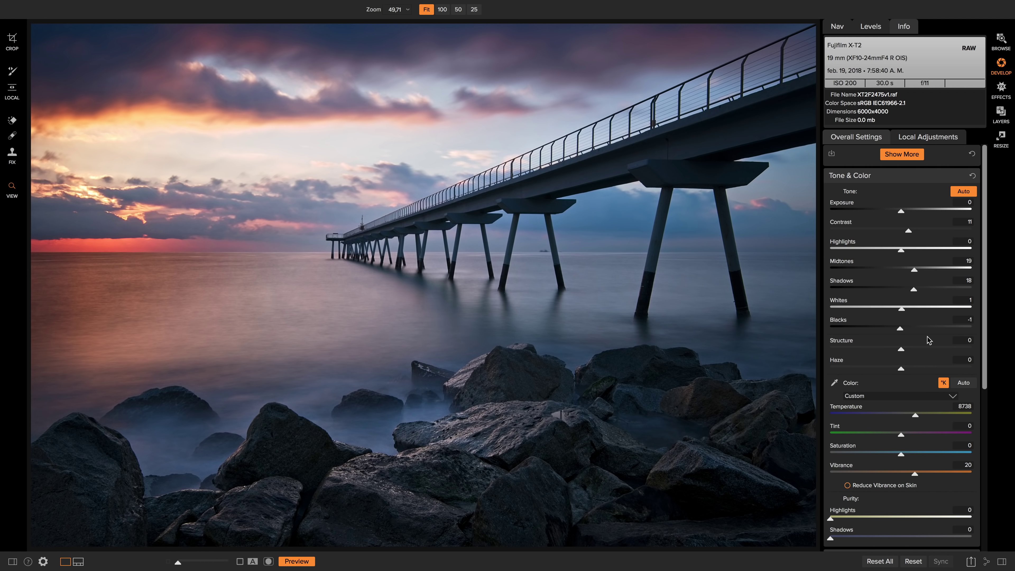
pyautogui.scroll(-5, 916, 333)
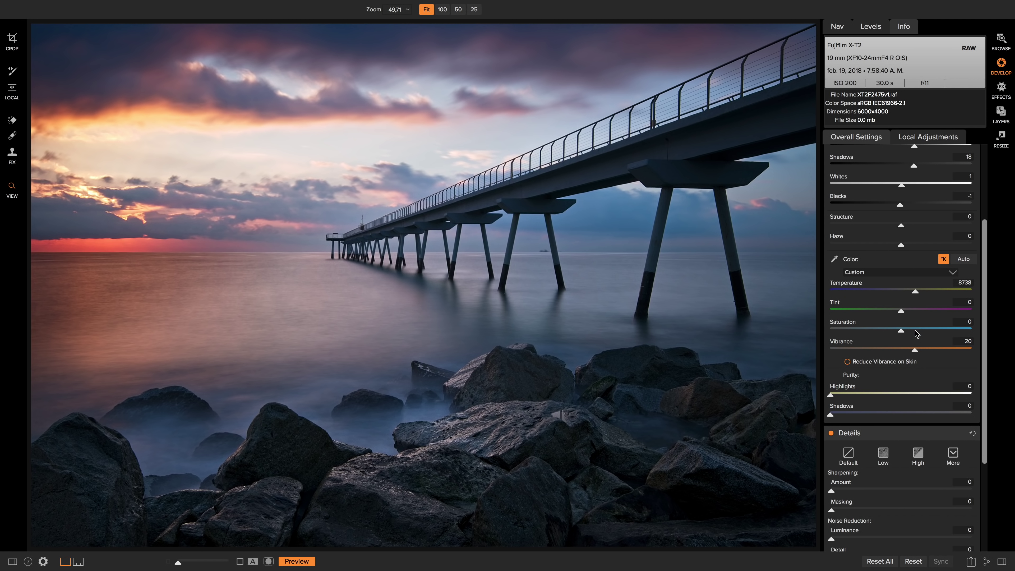
pyautogui.scroll(3, 916, 333)
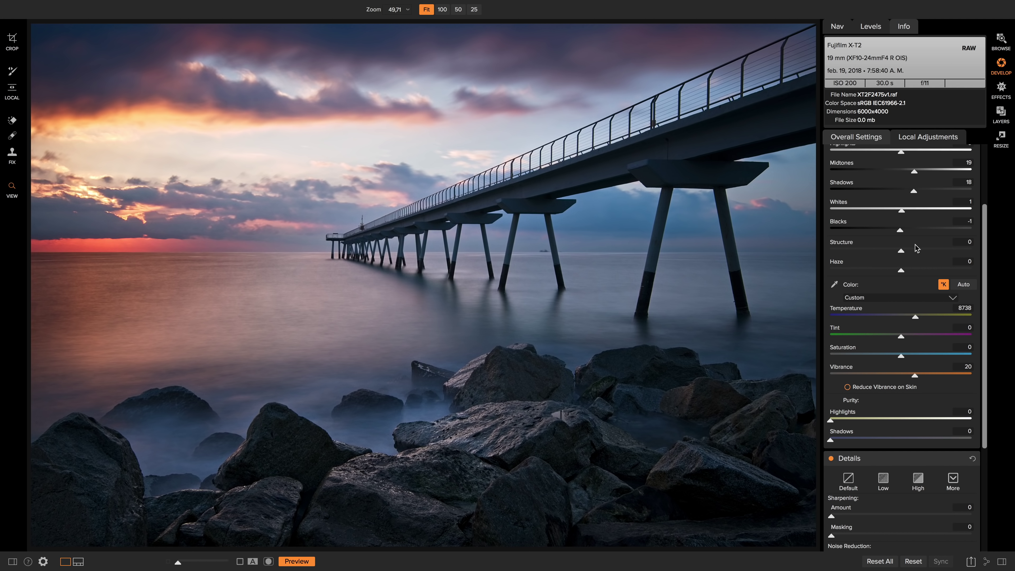
pyautogui.scroll(-1, 903, 353)
pyautogui.scroll(-5, 904, 355)
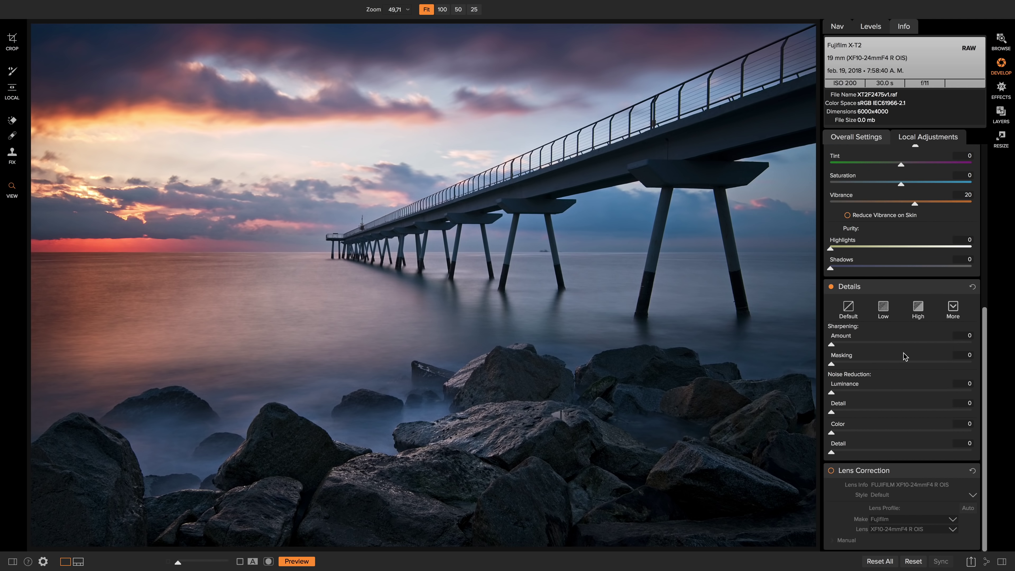
pyautogui.click(831, 470)
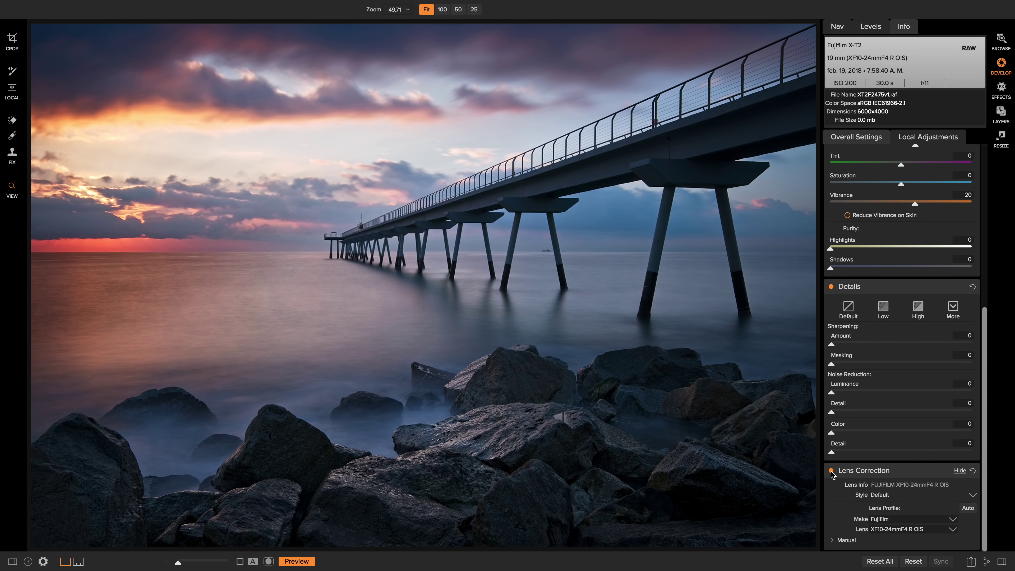
pyautogui.click(966, 507)
# - Add a Vignette adjustment to the overall settings and apply its Subtle preset
pyautogui.scroll(7, 924, 485)
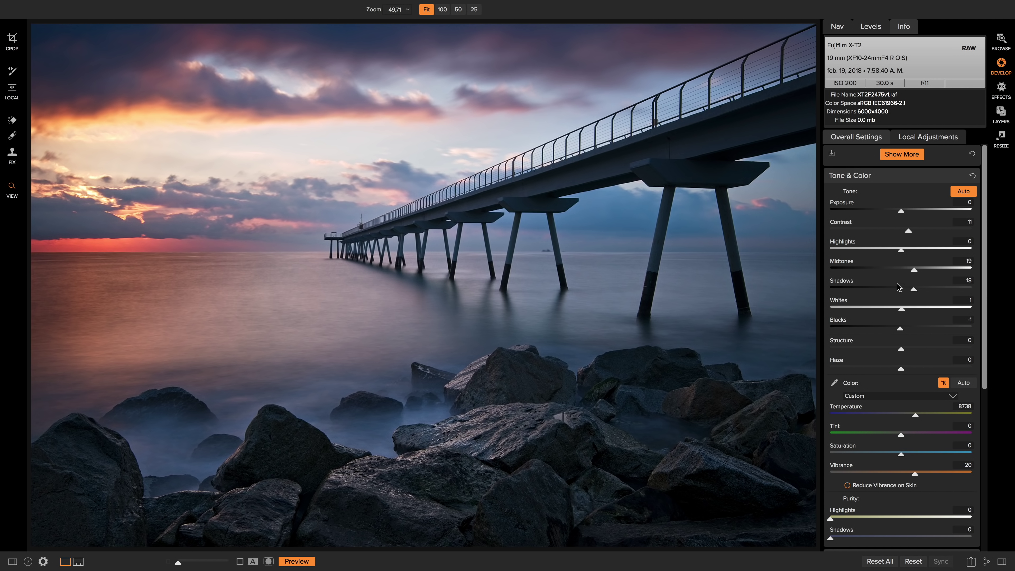
pyautogui.click(902, 155)
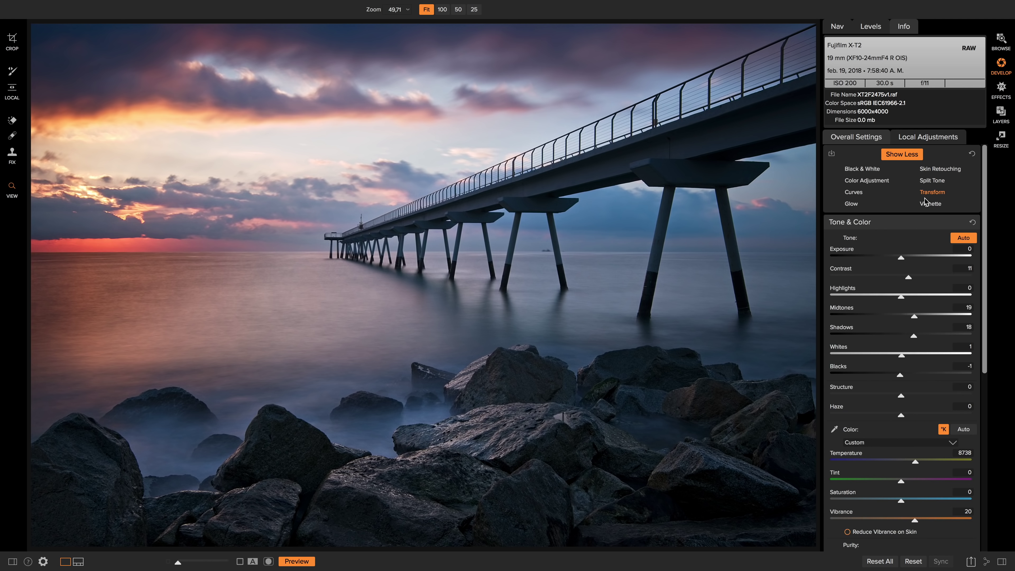
pyautogui.click(931, 205)
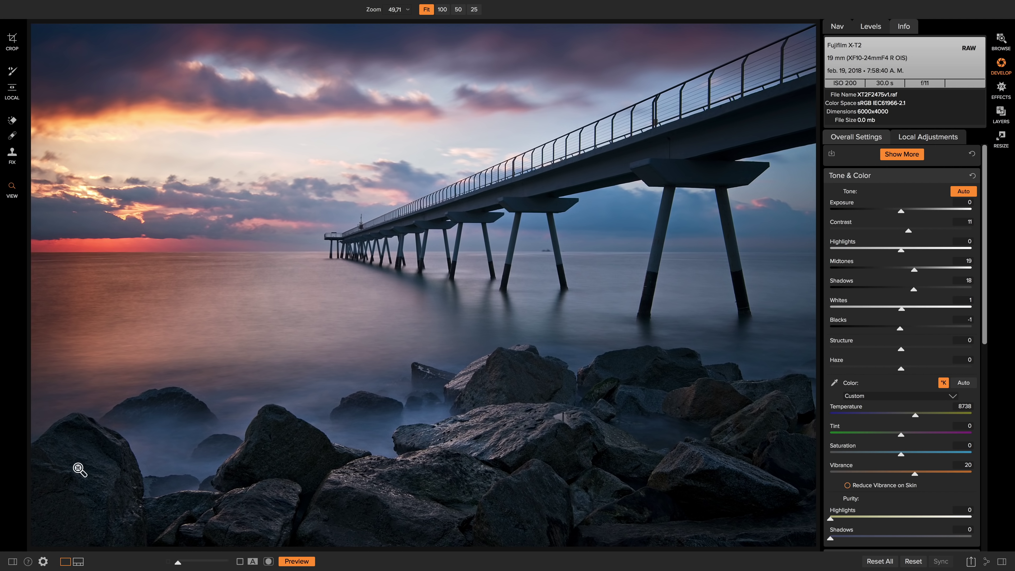
pyautogui.scroll(-9, 914, 484)
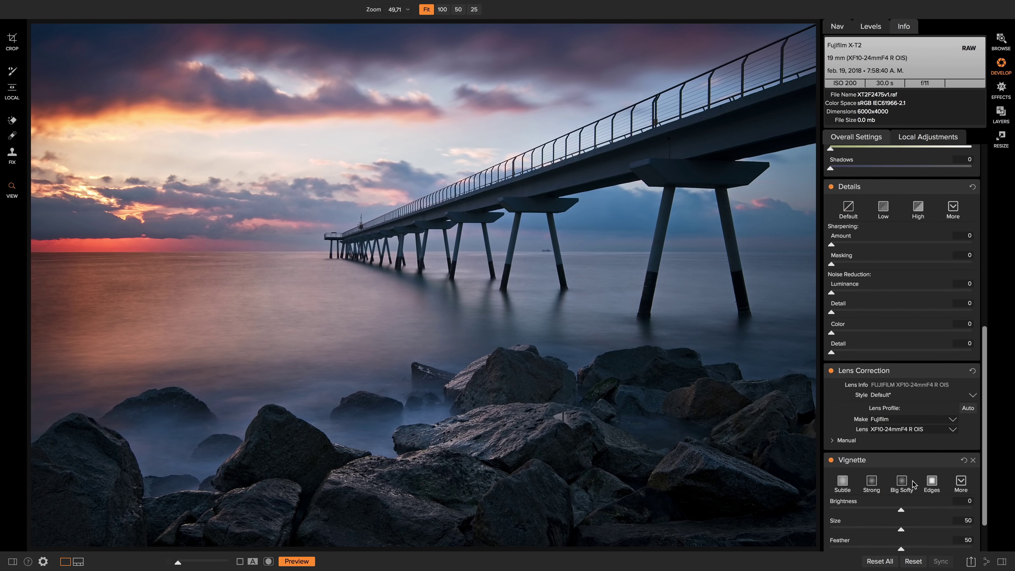
pyautogui.scroll(-2, 914, 484)
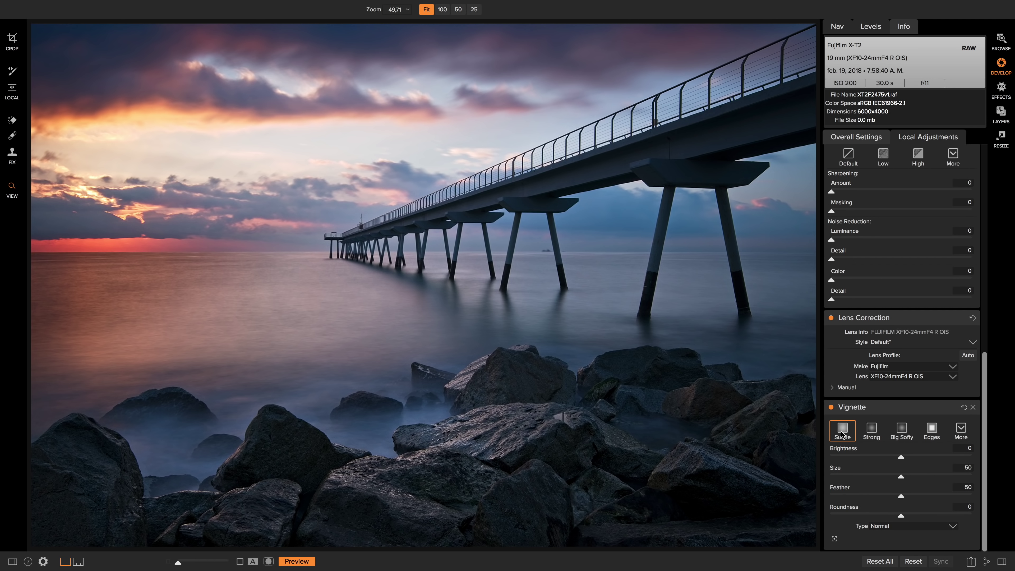
pyautogui.click(841, 432)
# - Compare the pier photo with and without the vignette, leaving the vignette enabled
pyautogui.click(831, 407)
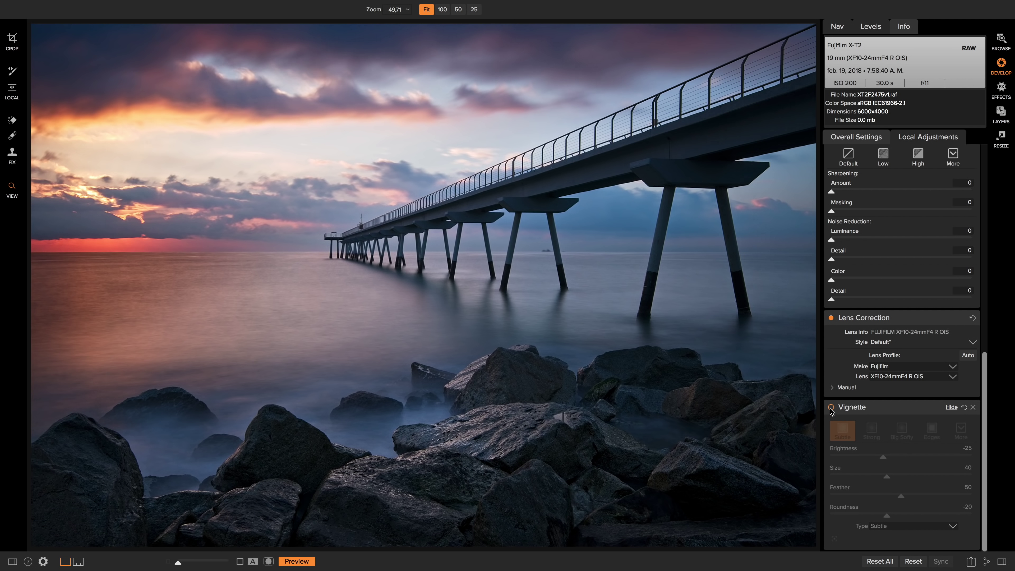
pyautogui.click(831, 407)
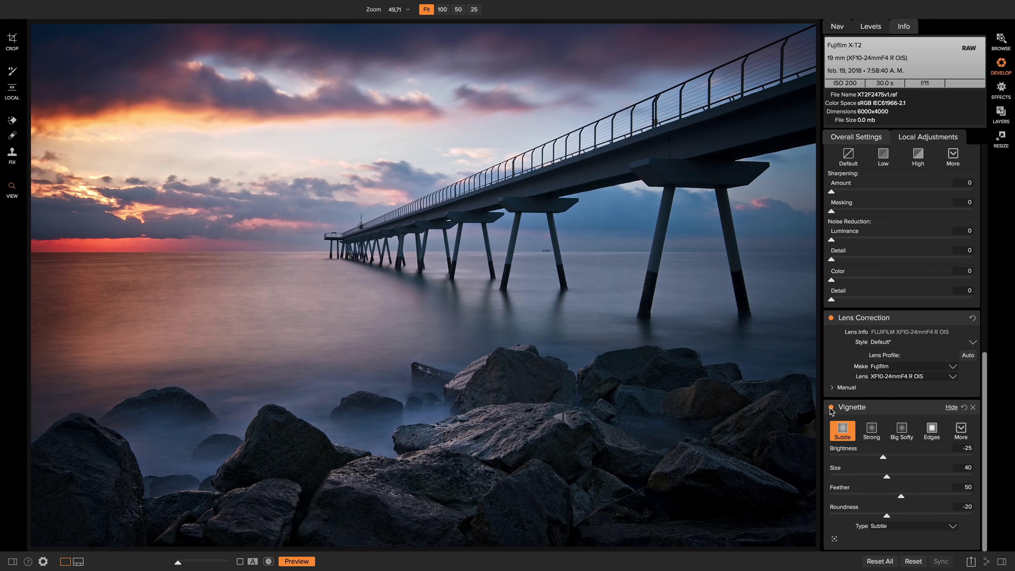
pyautogui.click(831, 407)
pyautogui.click(831, 407)
pyautogui.click(831, 407)
pyautogui.click(831, 407)
# - Return to browsing the 2018-02 folder as a thumbnail grid and enlarge the thumbnails to compare the pier photos
pyautogui.click(1001, 40)
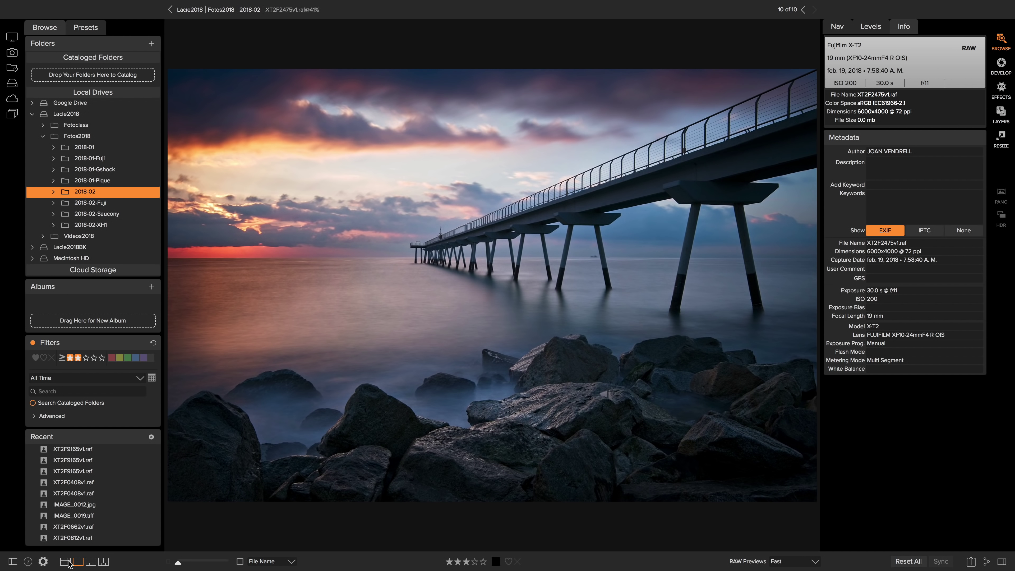
pyautogui.click(65, 561)
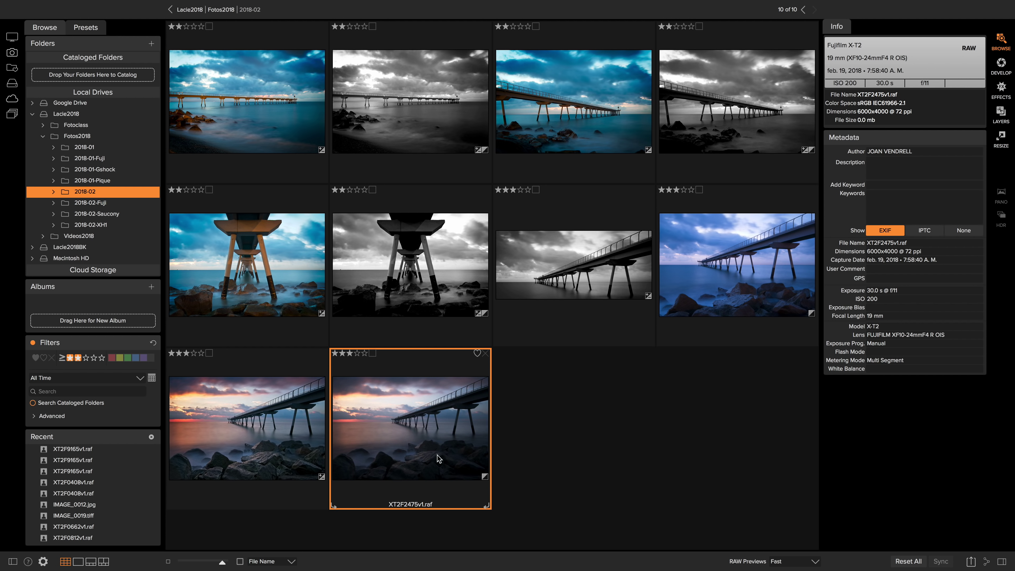
pyautogui.moveTo(223, 563); pyautogui.dragTo(234, 563)
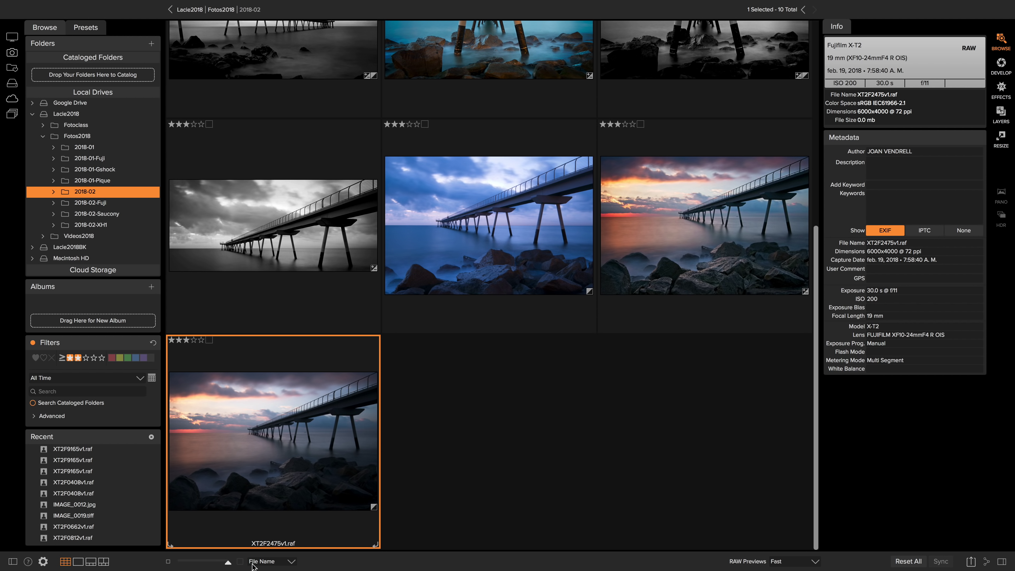